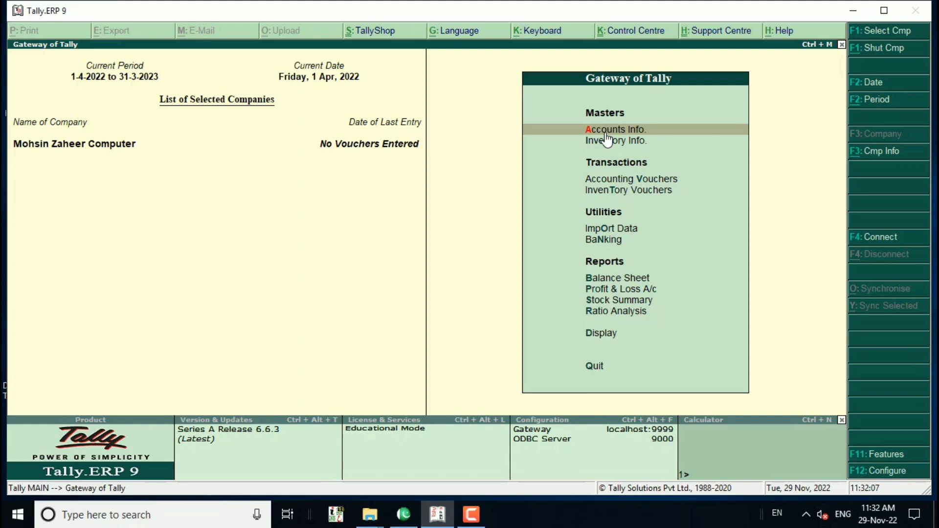
From Gateway of Tally, go to Accounts Info and then the Ledgers menu
{"action": "key", "text": "a"}
{"action": "left_click", "coordinate": [606, 131]}
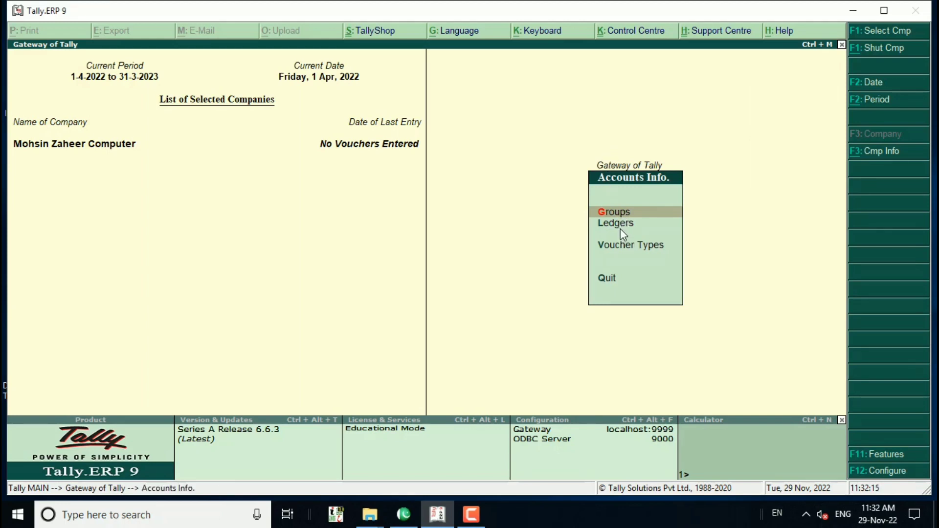
{"action": "key", "text": "l"}
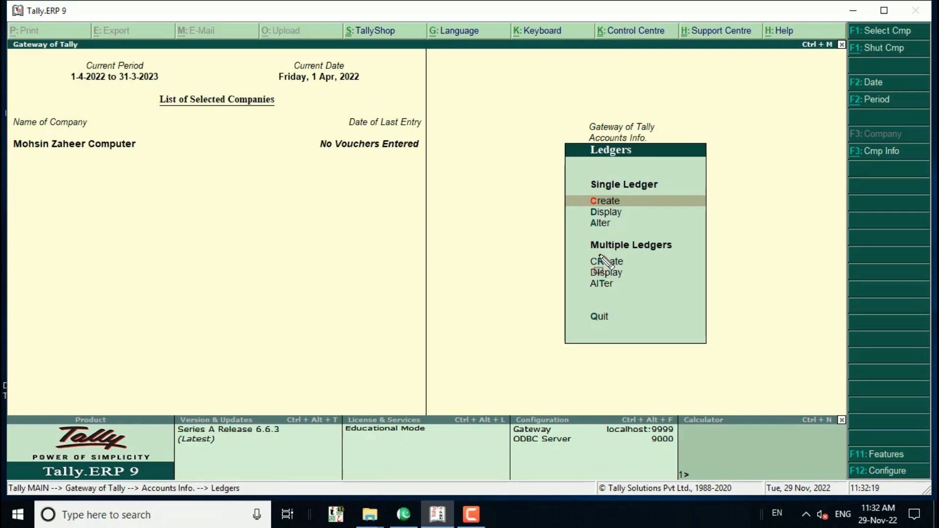
{"action": "mouse_move", "coordinate": [558, 228]}
{"action": "left_mouse_down"}
{"action": "mouse_move", "coordinate": [653, 300]}
{"action": "mouse_move", "coordinate": [698, 310]}
{"action": "mouse_move", "coordinate": [704, 302]}
{"action": "left_mouse_up"}
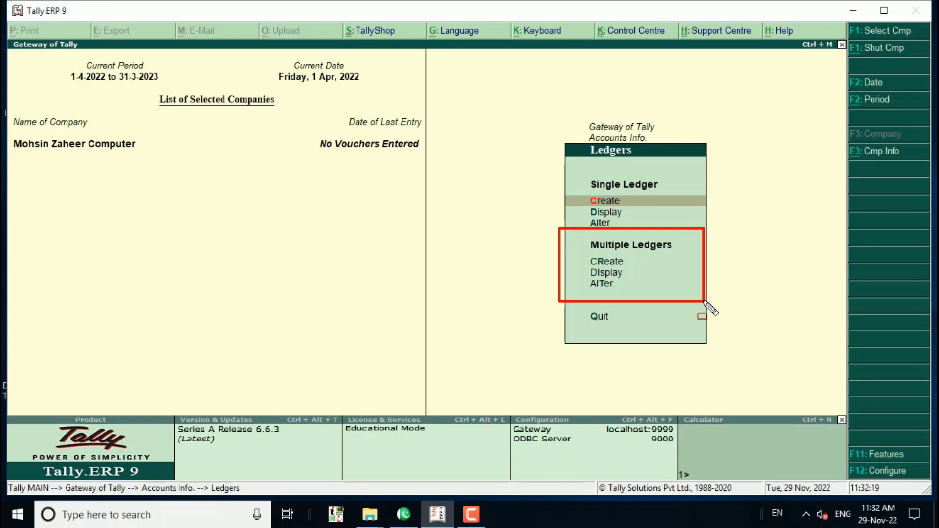
{"action": "key", "text": "Escape"}
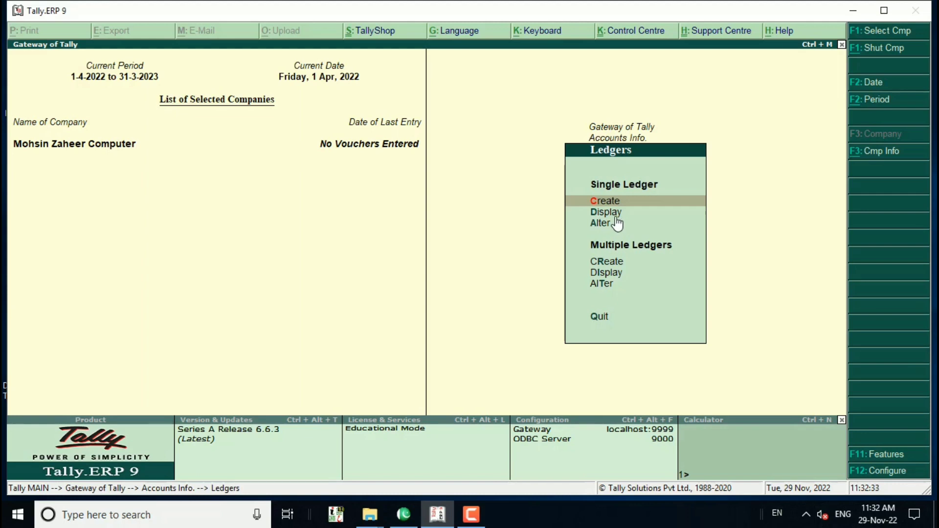
Choose Display under Single Ledger to bring up the List of Ledgers
{"action": "key", "text": "Down"}
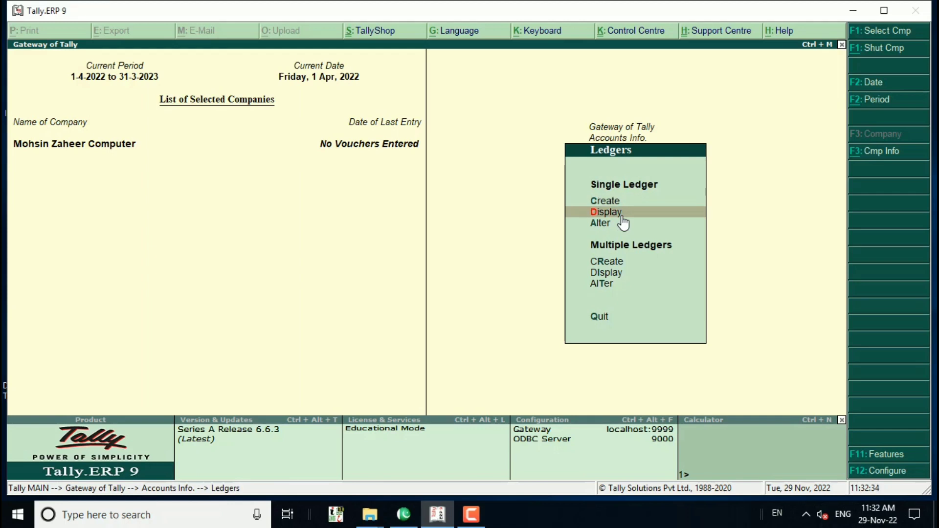
{"action": "key", "text": "Up"}
{"action": "key", "text": "Down"}
{"action": "key", "text": "d"}
{"action": "left_click", "coordinate": [621, 215]}
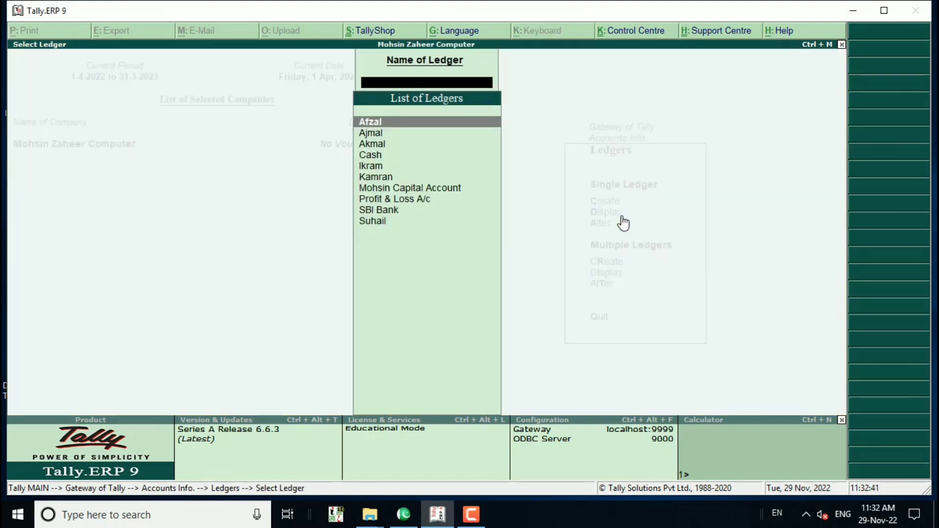
Open the last ledger in the list, a Sundry Debtors customer, for viewing
{"action": "key", "text": "Down"}
{"action": "key", "text": "Down"}
{"action": "key", "text": "Down"}
{"action": "key", "text": "Up"}
{"action": "key", "text": "Up"}
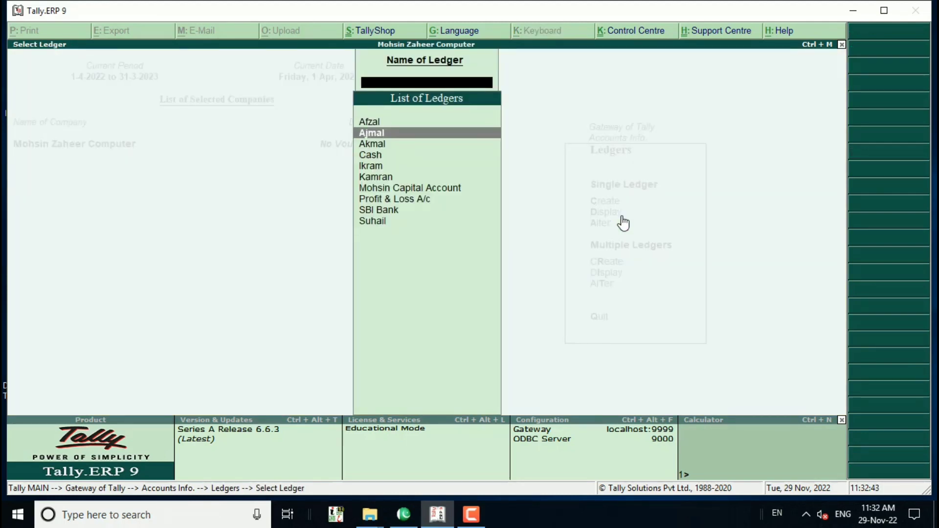
{"action": "key", "text": "Down"}
{"action": "key", "text": "Down"}
{"action": "key", "text": "Down"}
{"action": "key", "text": "Down"}
{"action": "key", "text": "Down"}
{"action": "key", "text": "Down"}
{"action": "key", "text": "Down"}
{"action": "key", "text": "Down"}
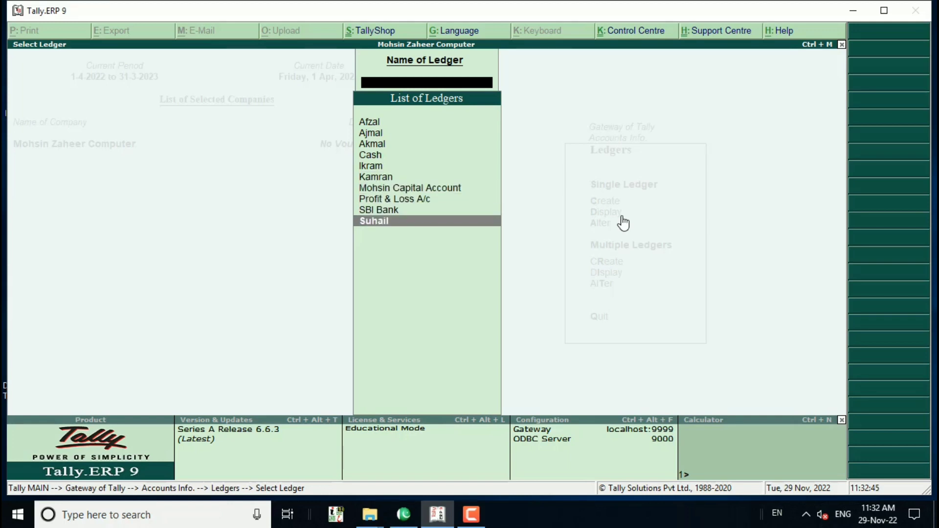
{"action": "key", "text": "Up"}
{"action": "key", "text": "Up"}
{"action": "key", "text": "Up"}
{"action": "key", "text": "Up"}
{"action": "key", "text": "Up"}
{"action": "key", "text": "Up"}
{"action": "key", "text": "Up"}
{"action": "key", "text": "Up"}
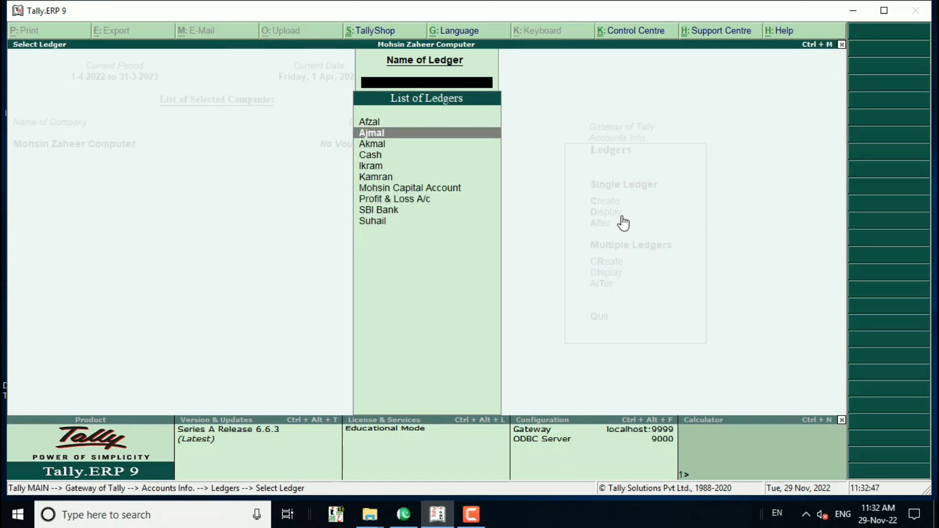
{"action": "key", "text": "Down"}
{"action": "key", "text": "Down"}
{"action": "key", "text": "Down"}
{"action": "key", "text": "Down"}
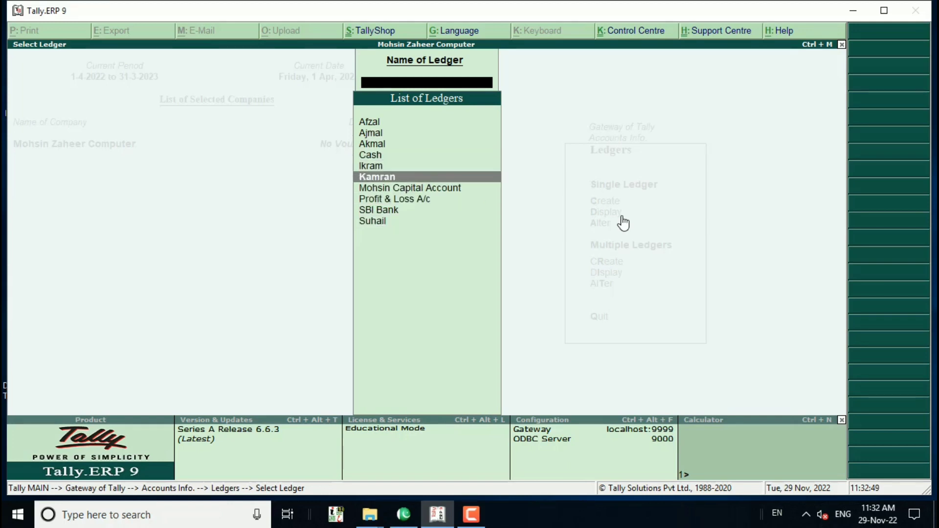
{"action": "key", "text": "Down"}
{"action": "key", "text": "Down"}
{"action": "key", "text": "Down"}
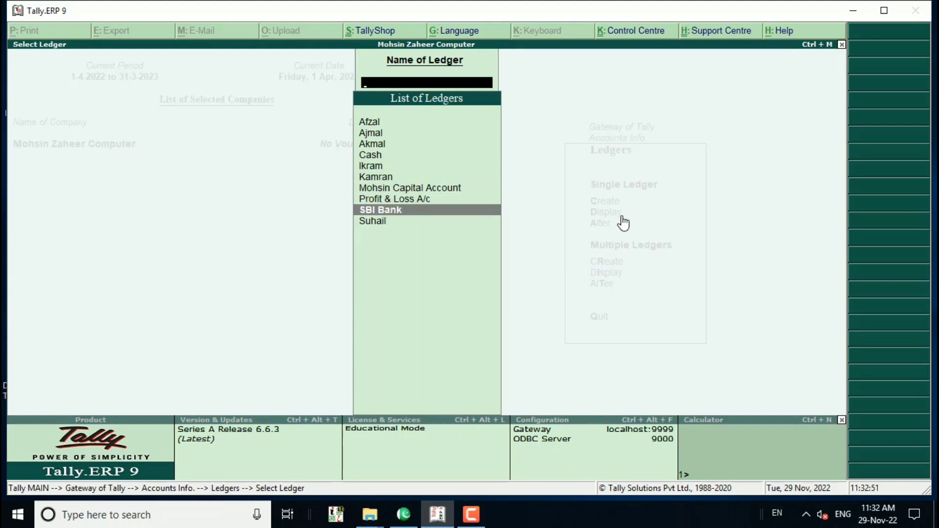
{"action": "key", "text": "Down"}
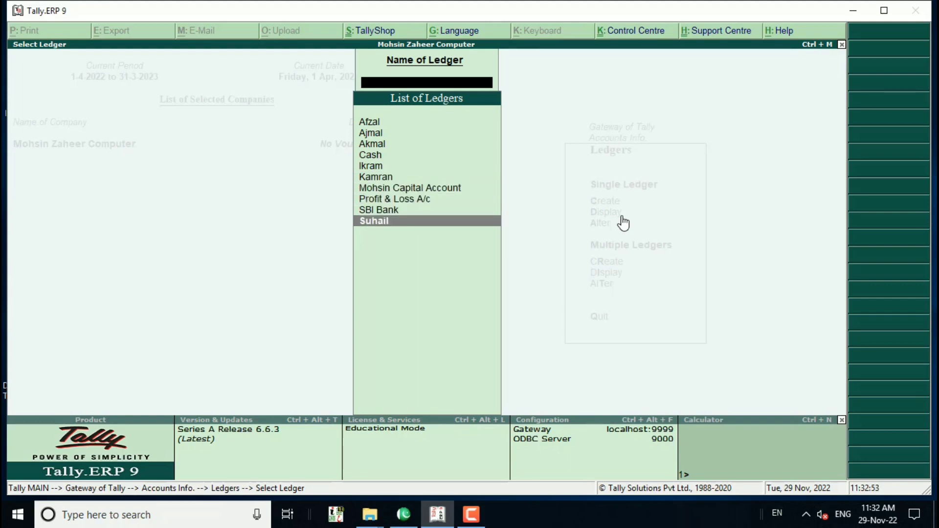
{"action": "key", "text": "Return"}
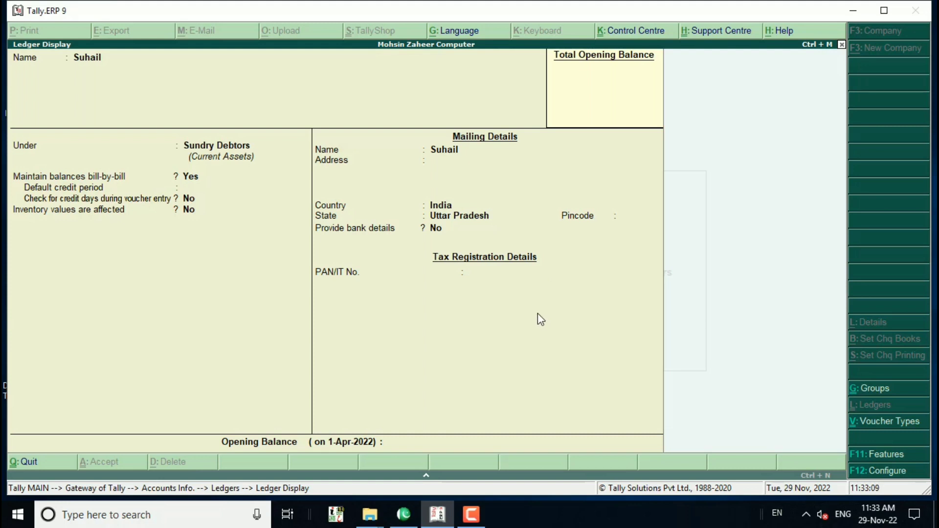
View the Sundry Creditors ledger just below Cash, then return to the ledger list
{"action": "key", "text": "Escape"}
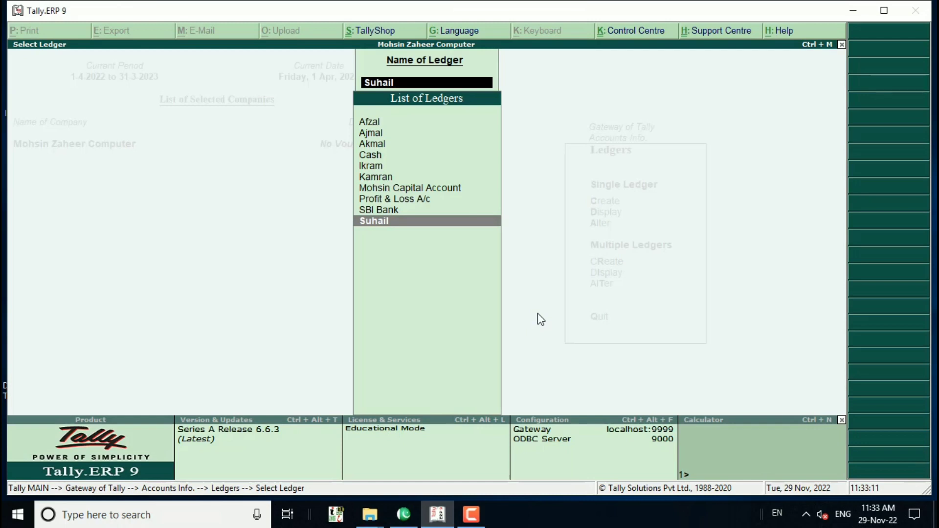
{"action": "key", "text": "Up"}
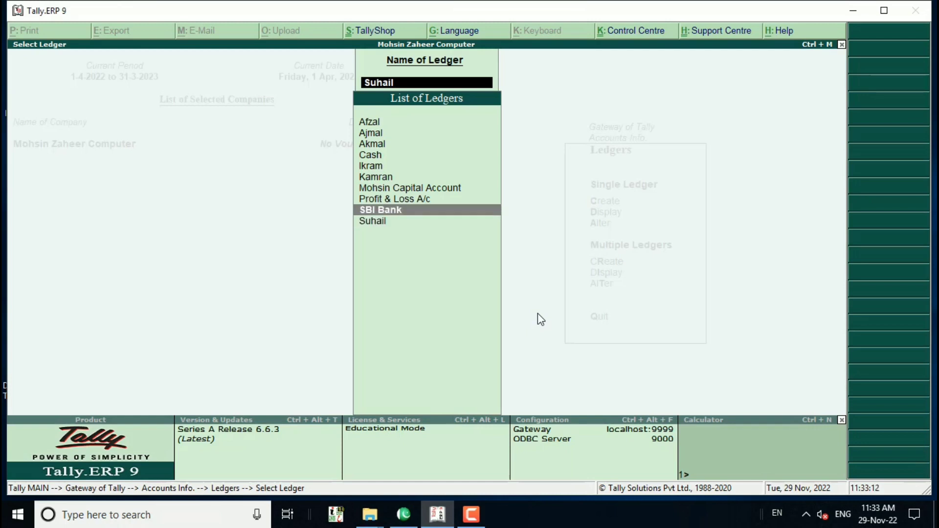
{"action": "key", "text": "Up"}
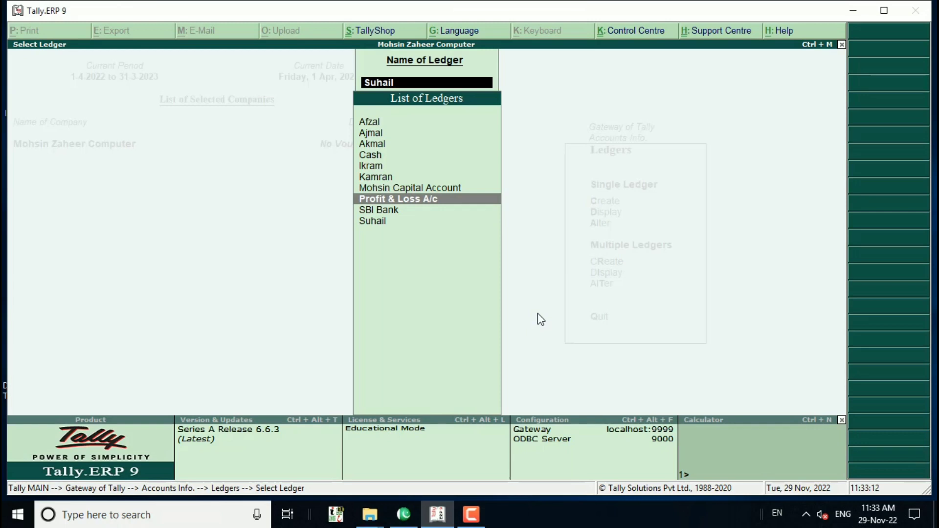
{"action": "key", "text": "Up"}
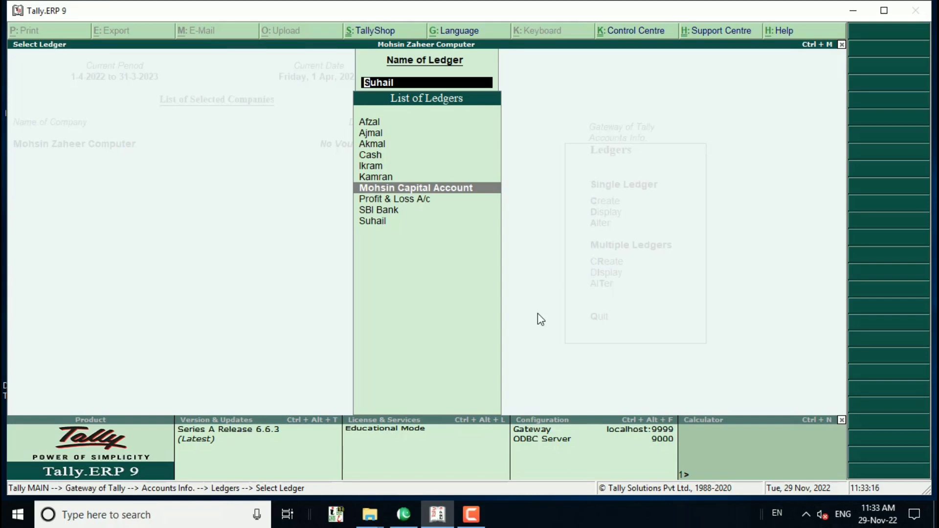
{"action": "key", "text": "Up"}
{"action": "key", "text": "Up"}
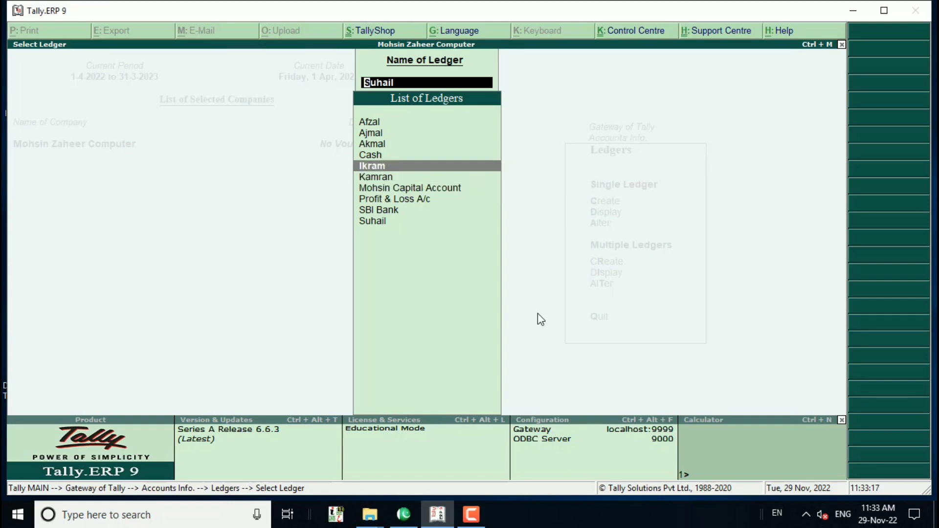
{"action": "key", "text": "Return"}
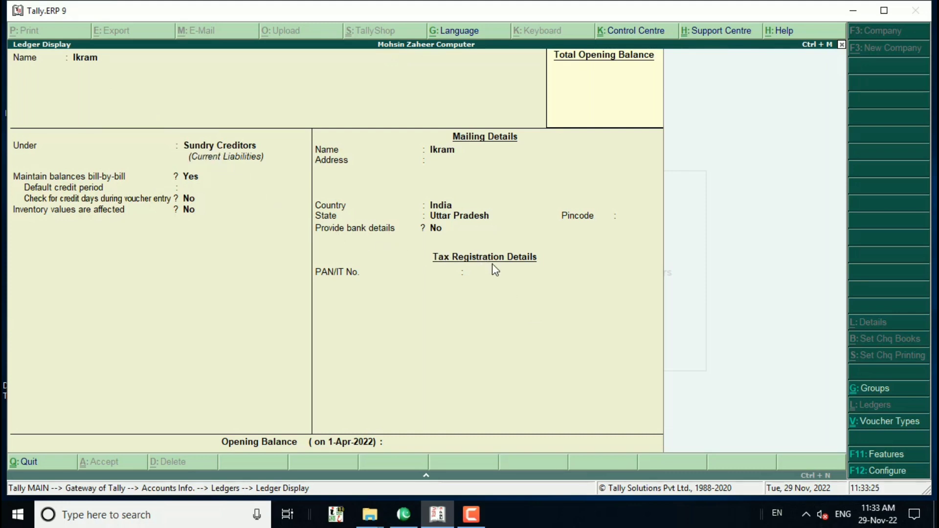
{"action": "key", "text": "Escape"}
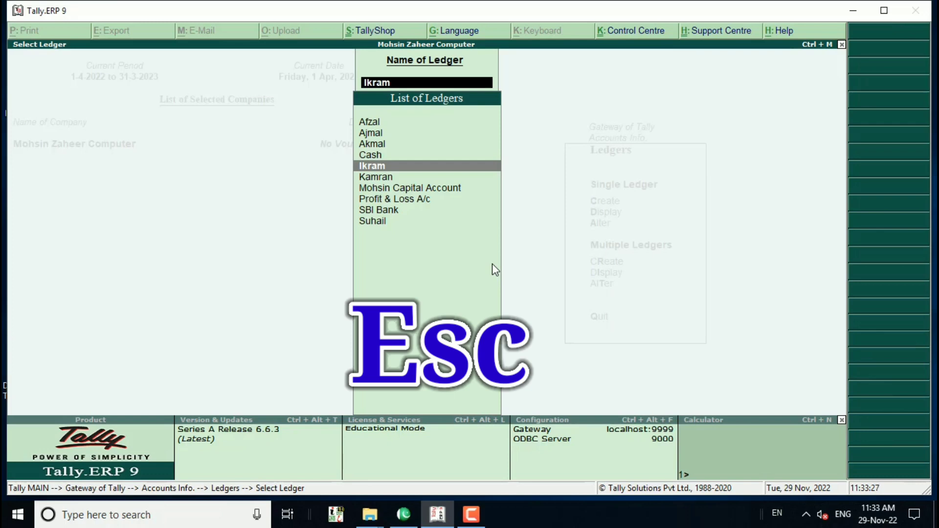
Back out to Accounts Info, reopen Ledgers and highlight Alter under Single Ledger
{"action": "key", "text": "Escape"}
{"action": "key", "text": "Escape"}
{"action": "key", "text": "Escape"}
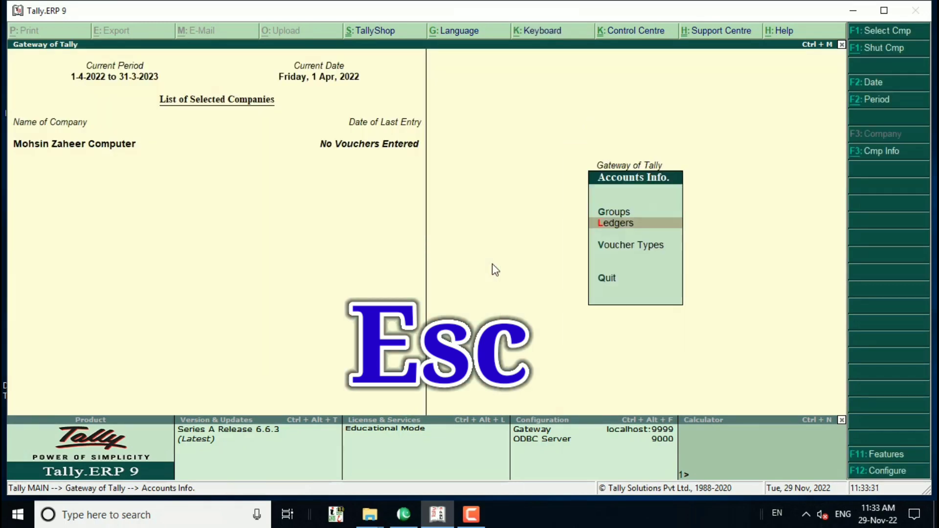
{"action": "key", "text": "Escape"}
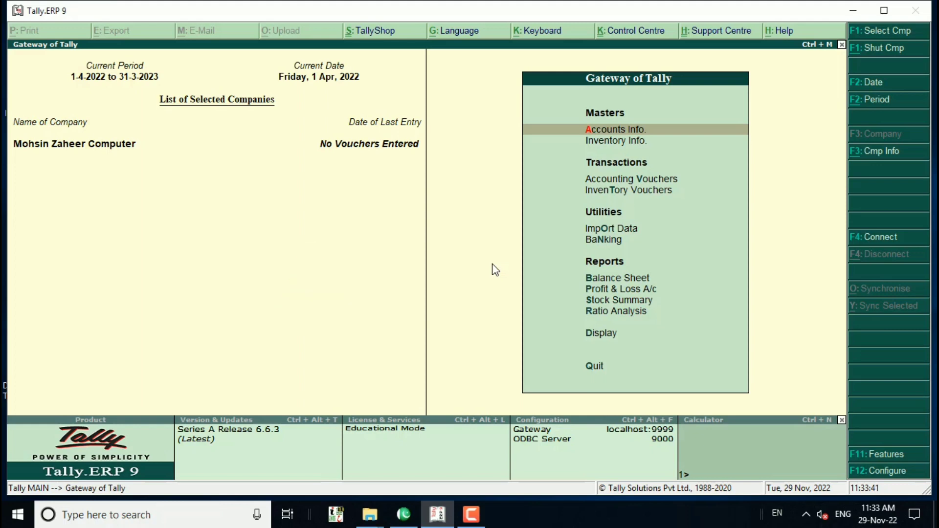
{"action": "key", "text": "l"}
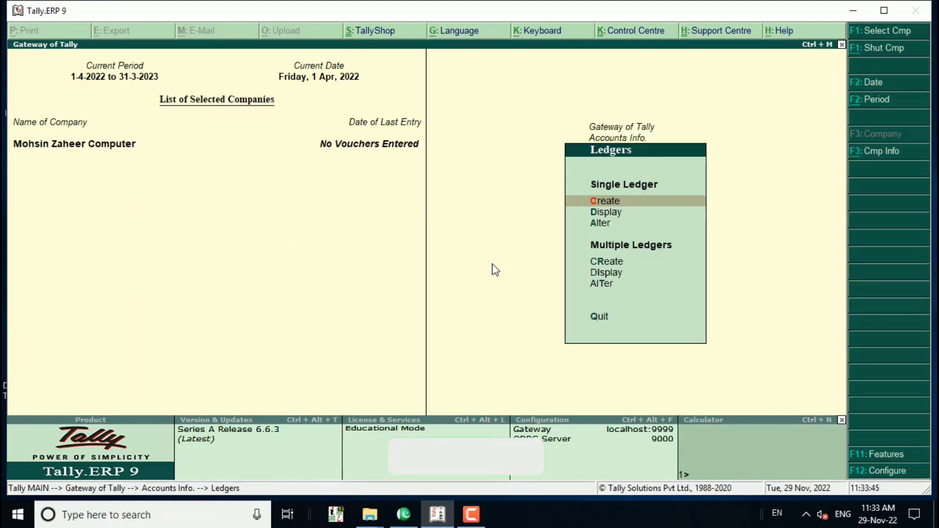
{"action": "key", "text": "Down"}
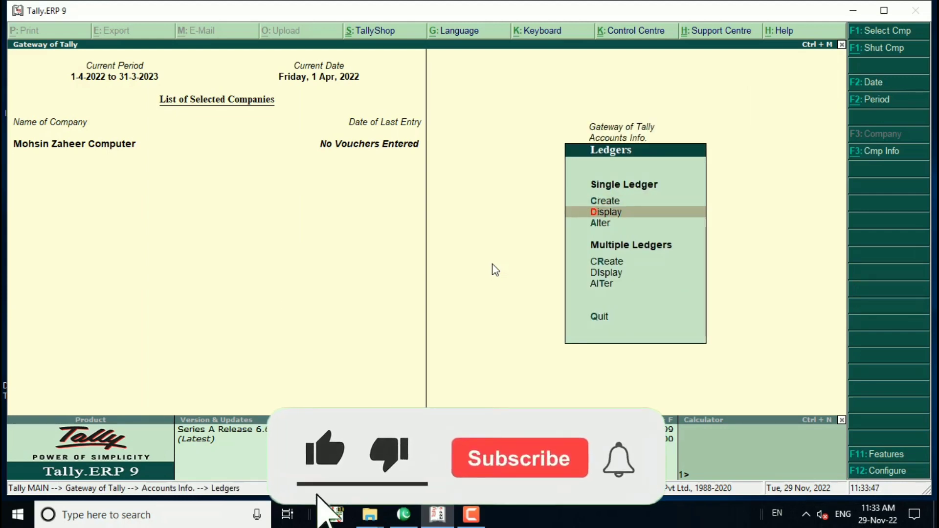
{"action": "key", "text": "Down"}
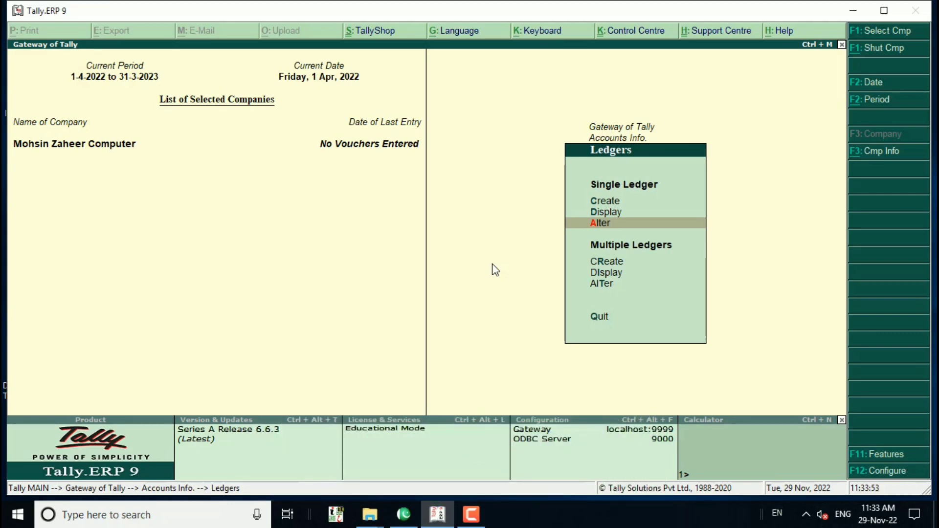
{"action": "key", "text": "Return"}
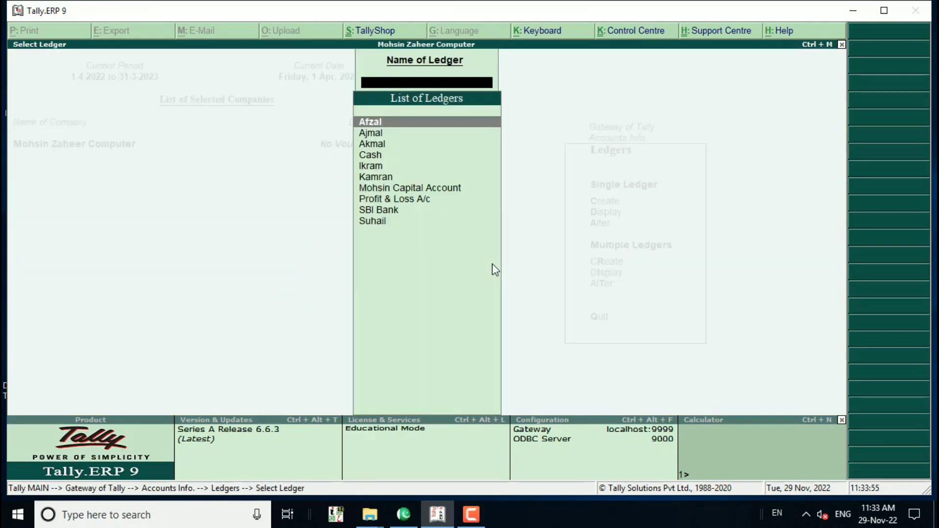
{"action": "key", "text": "Down"}
{"action": "key", "text": "Down"}
{"action": "key", "text": "Down"}
{"action": "key", "text": "Down"}
{"action": "key", "text": "Down"}
{"action": "key", "text": "Down"}
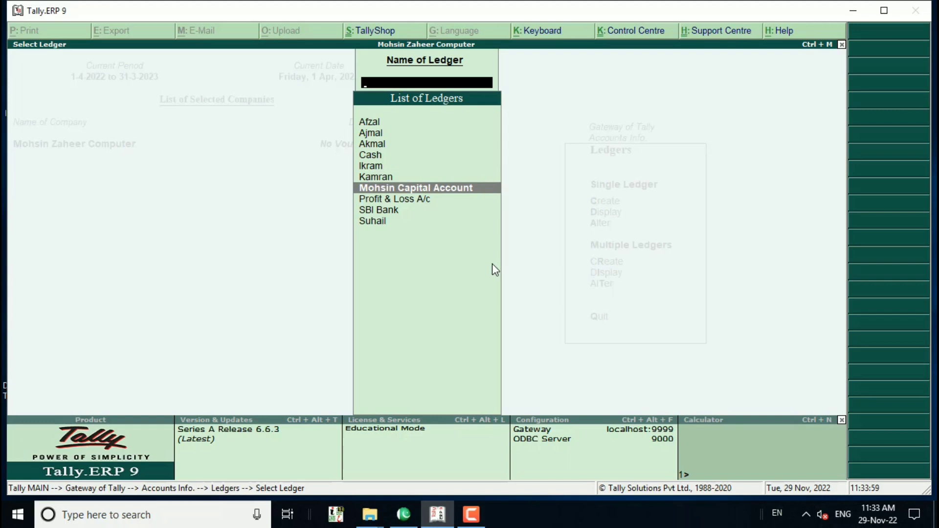
{"action": "key", "text": "Up"}
{"action": "key", "text": "Up"}
{"action": "key", "text": "Up"}
{"action": "key", "text": "Up"}
{"action": "key", "text": "Up"}
{"action": "key", "text": "Up"}
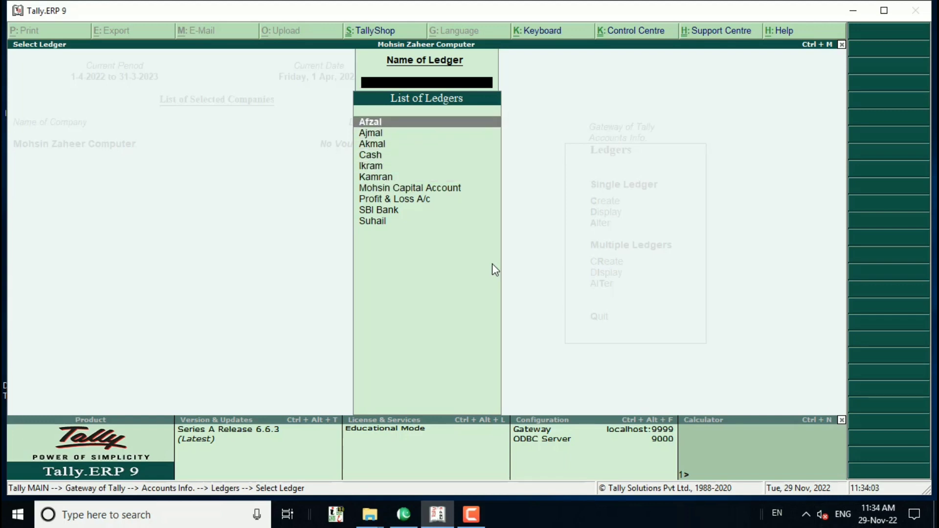
{"action": "key", "text": "Down"}
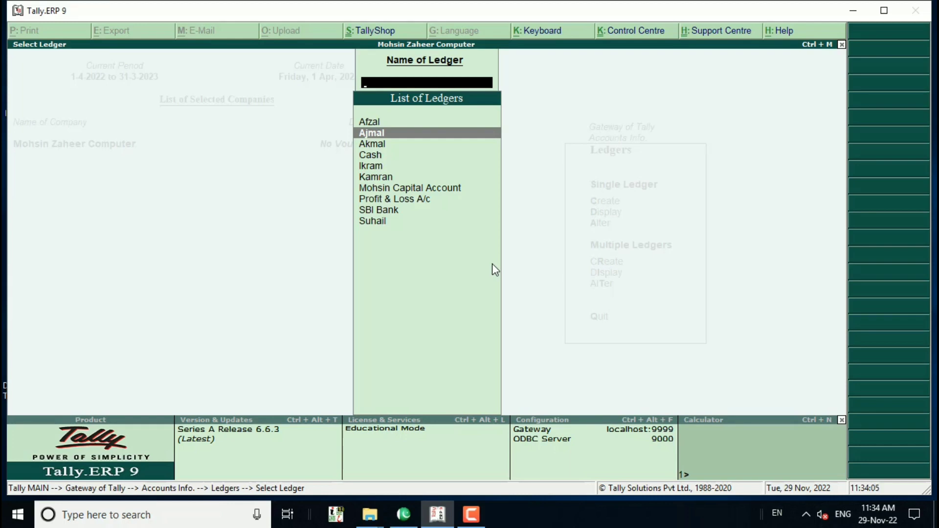
{"action": "key", "text": "Return"}
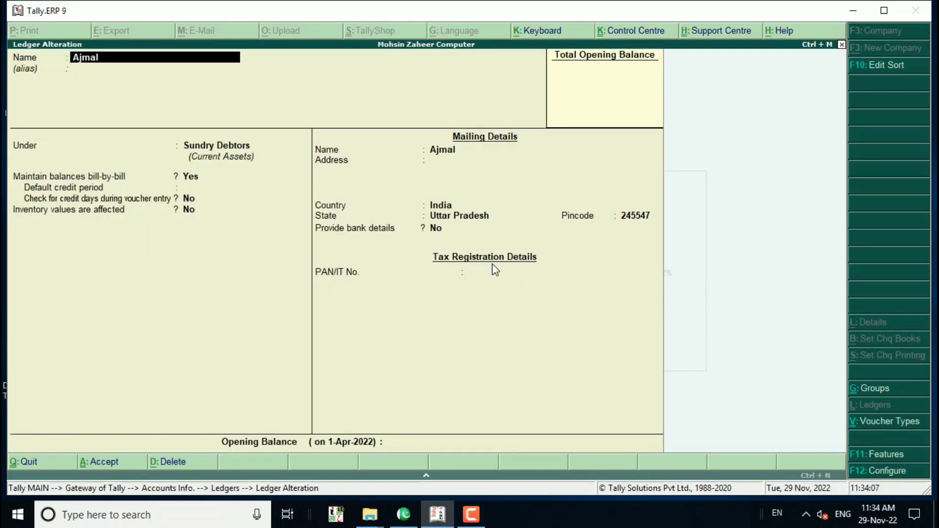
{"action": "type", "text": "Ajmal"}
{"action": "type", "text": "anasari"}
{"action": "key", "text": "Return"}
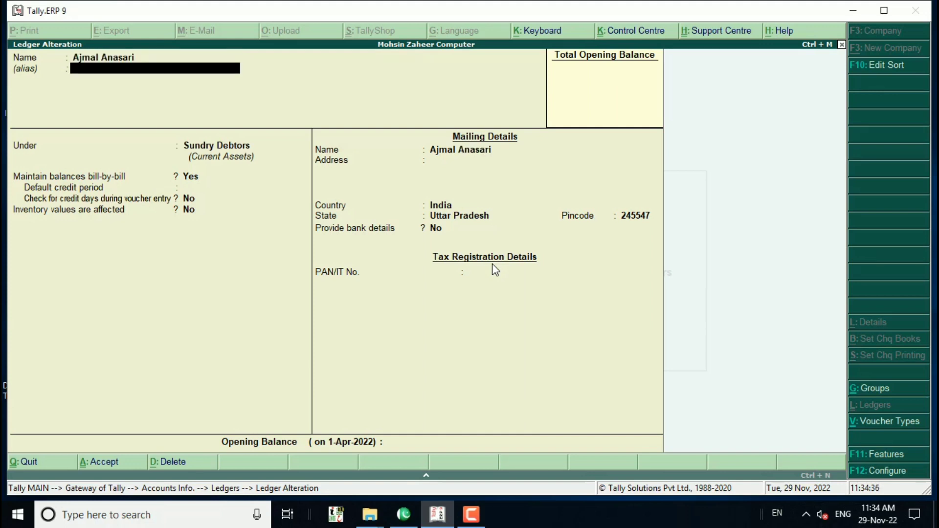
Regroup the ledger under Sundry Creditors
{"action": "key", "text": "Return"}
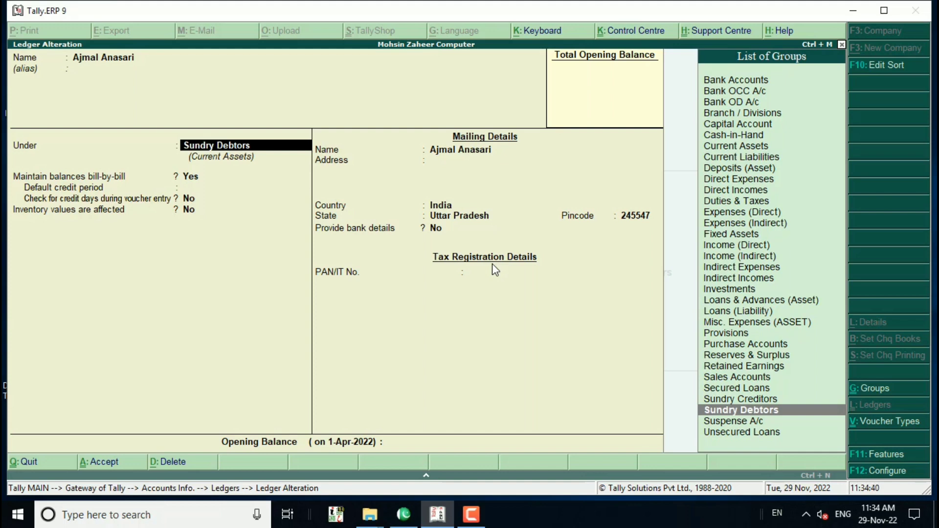
{"action": "key", "text": "Up"}
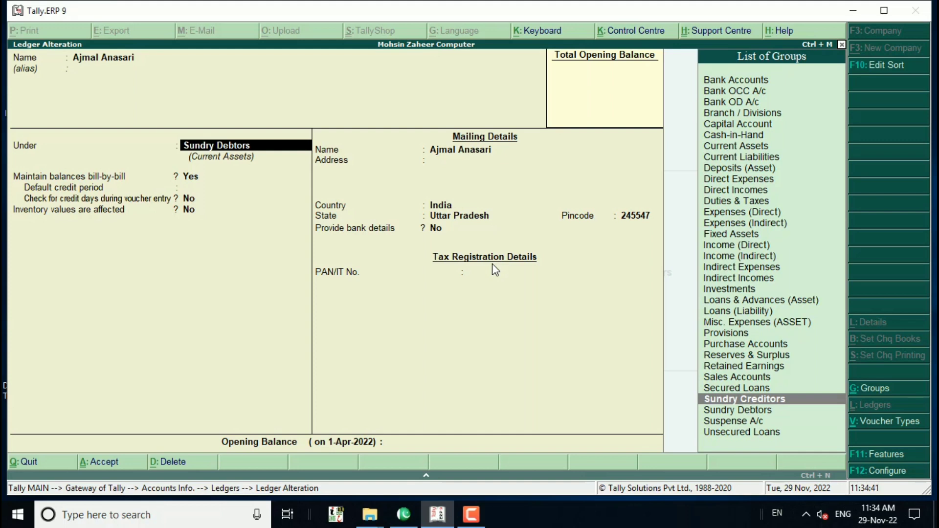
{"action": "key", "text": "Up"}
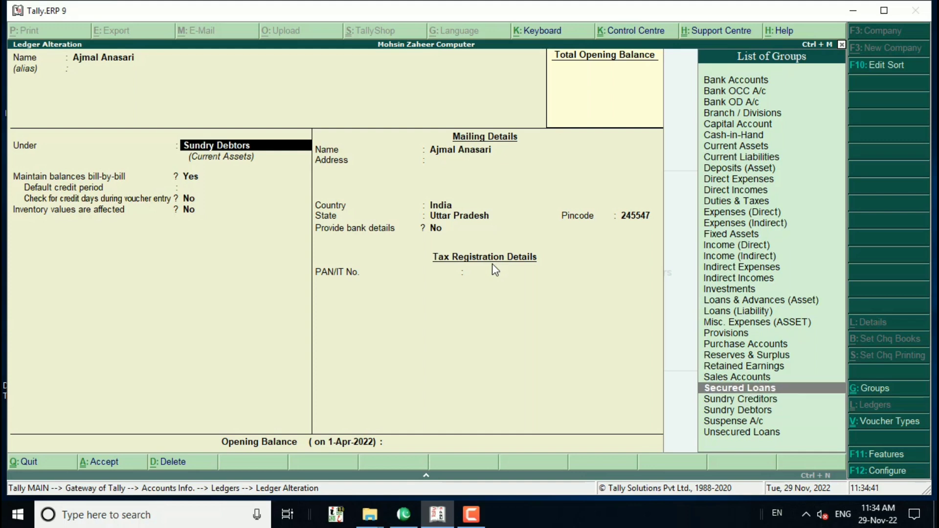
{"action": "key", "text": "Down"}
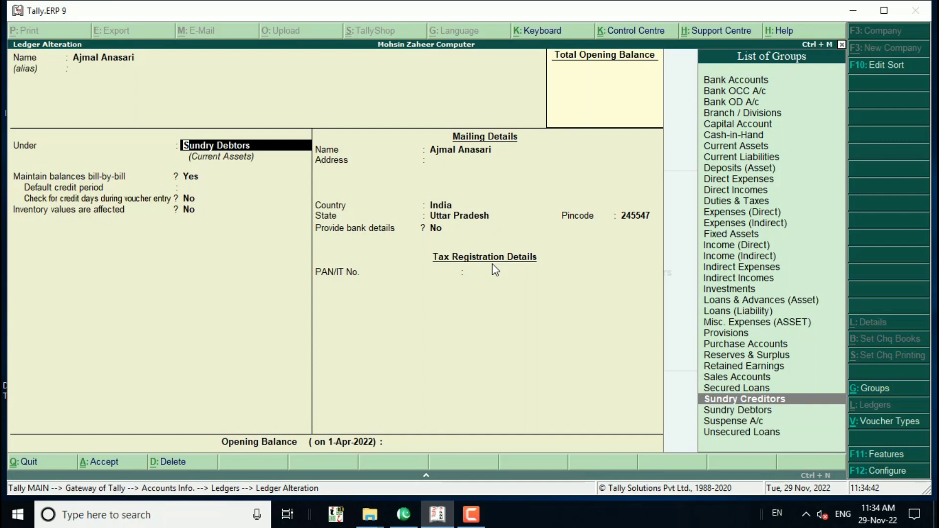
{"action": "key", "text": "Return"}
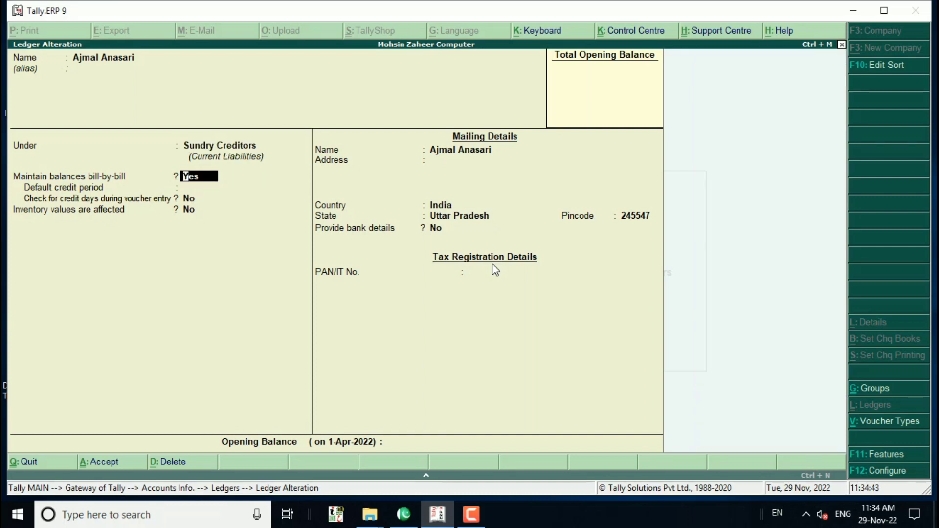
Change the ledger's pincode to 247554 and save it
{"action": "key", "text": "Return"}
{"action": "key", "text": "Return"}
{"action": "key", "text": "Return"}
{"action": "key", "text": "Return"}
{"action": "key", "text": "Return"}
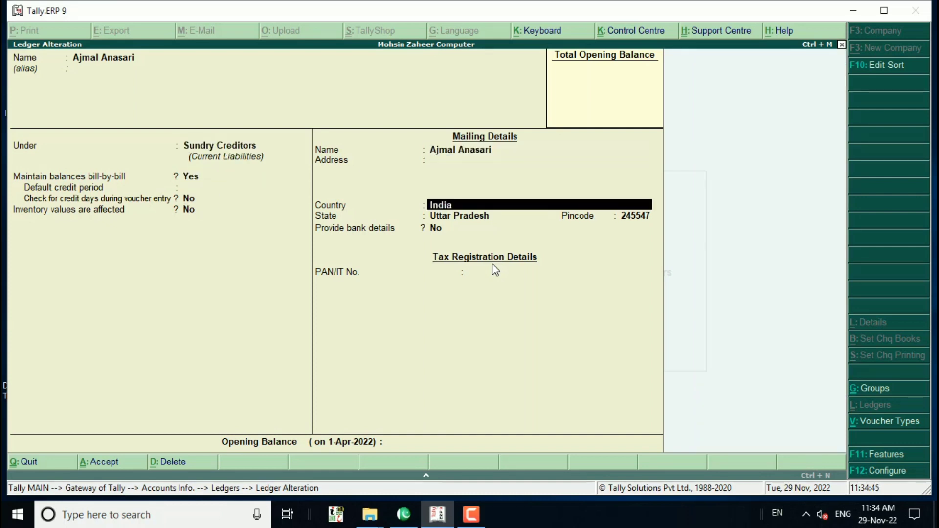
{"action": "key", "text": "Return"}
{"action": "key", "text": "Return"}
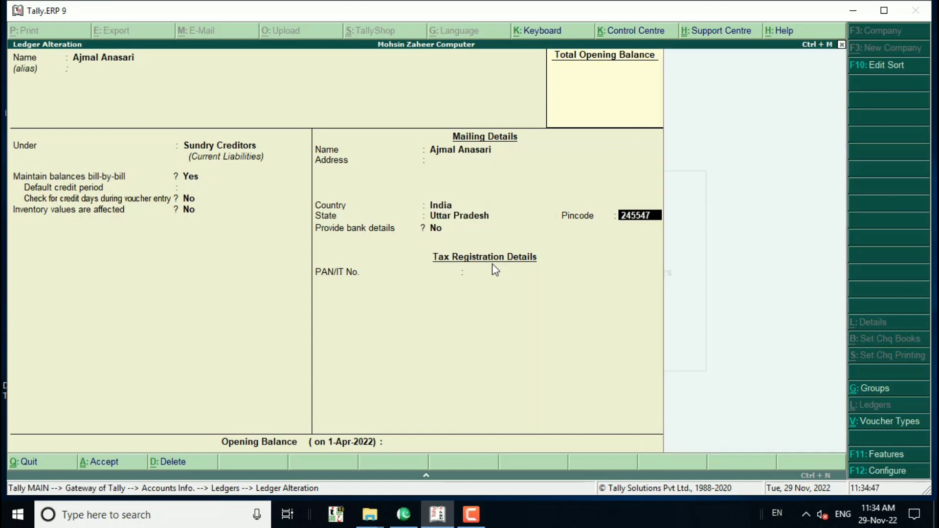
{"action": "type", "text": "247554"}
{"action": "key", "text": "Return"}
{"action": "key", "text": "Return"}
{"action": "key", "text": "Return"}
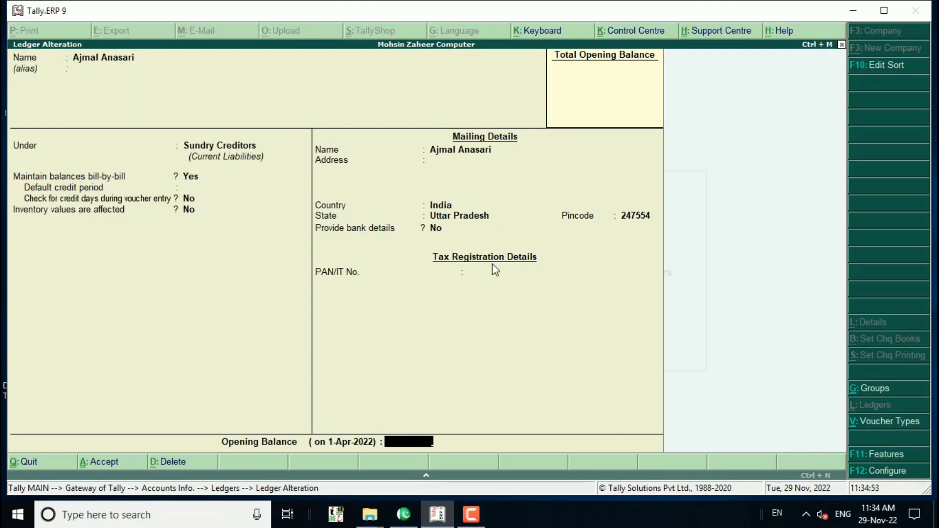
{"action": "key", "text": "Return"}
{"action": "key", "text": "Return"}
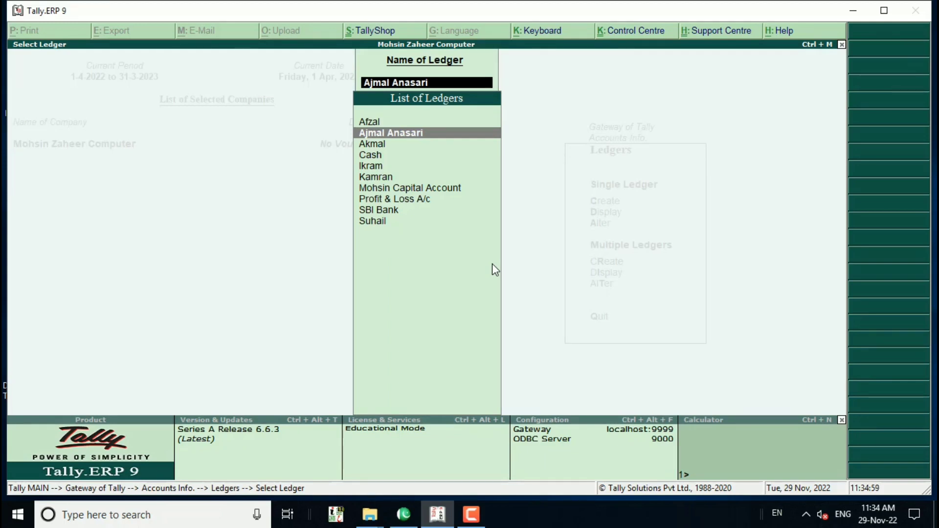
Change Akmal's group from Sundry Creditors to Sundry Debtors and save with Ctrl+A
{"action": "key", "text": "Down"}
{"action": "key", "text": "Down"}
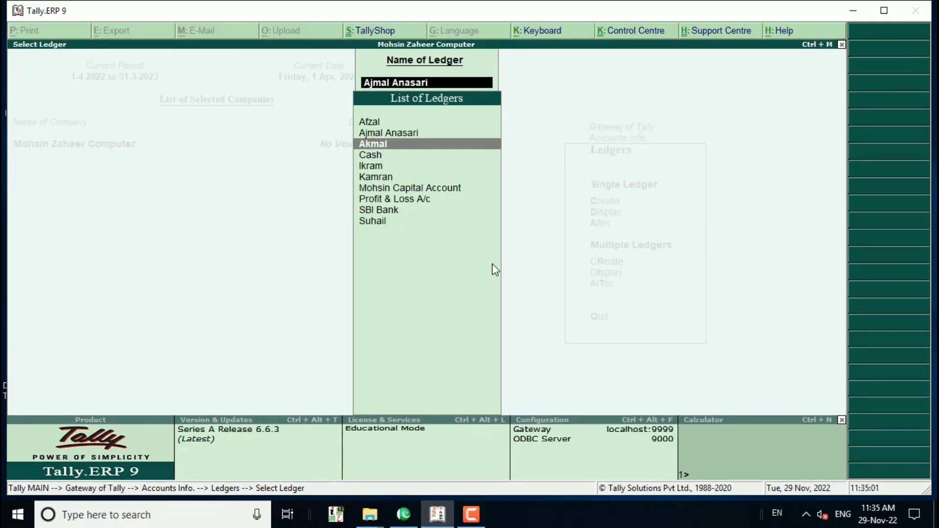
{"action": "key", "text": "Up"}
{"action": "key", "text": "Return"}
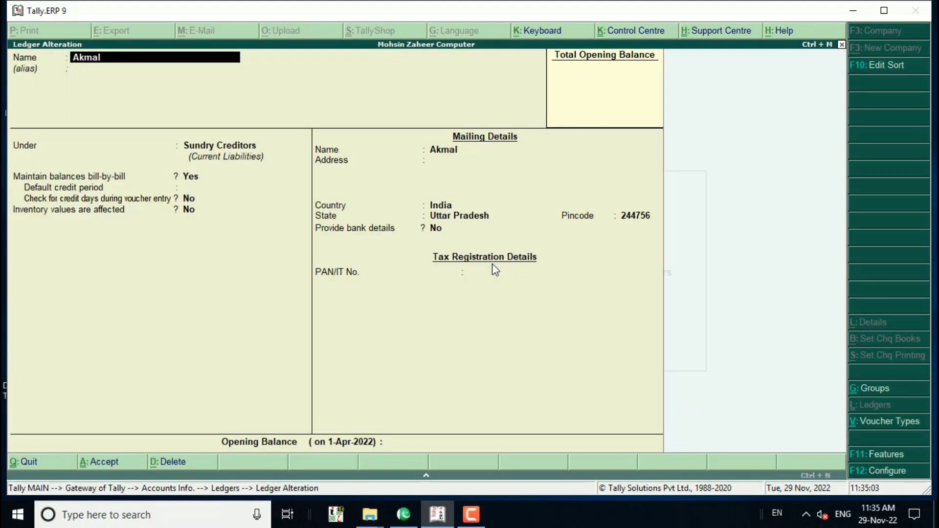
{"action": "key", "text": "Return"}
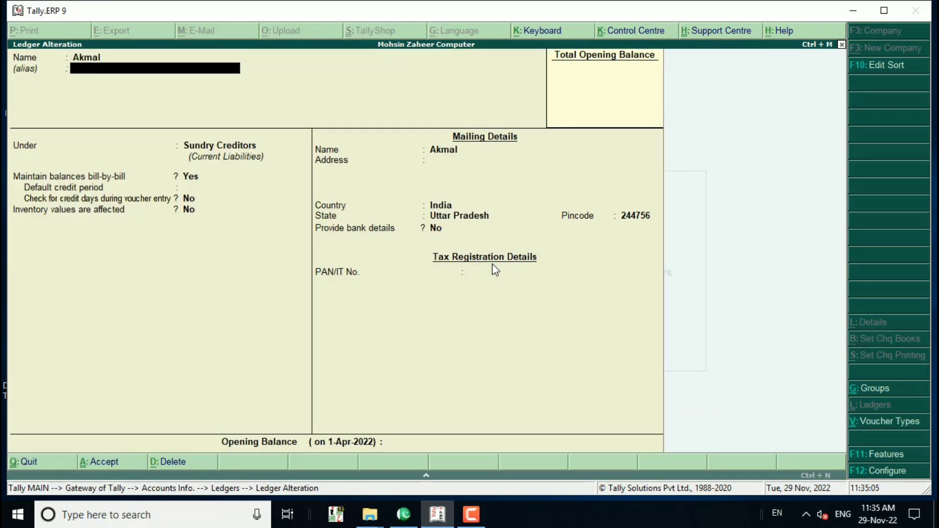
{"action": "key", "text": "Return"}
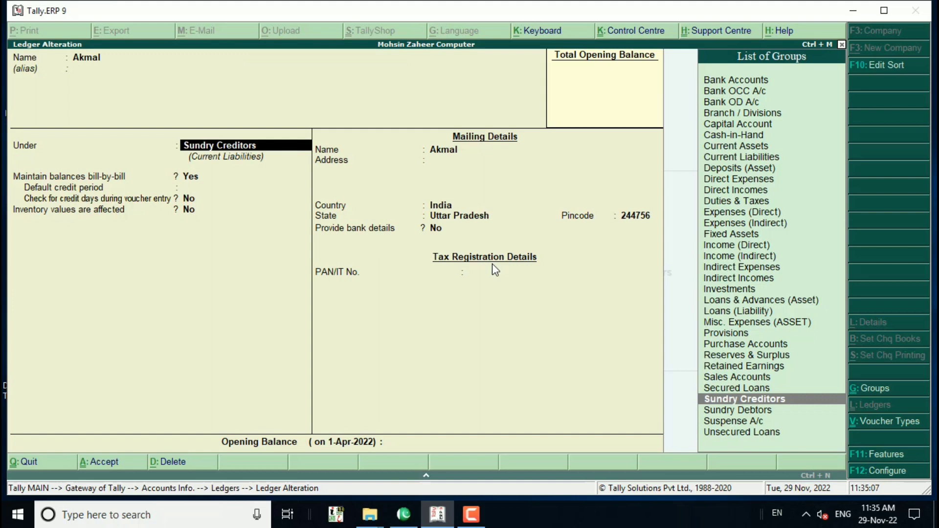
{"action": "key", "text": "Down"}
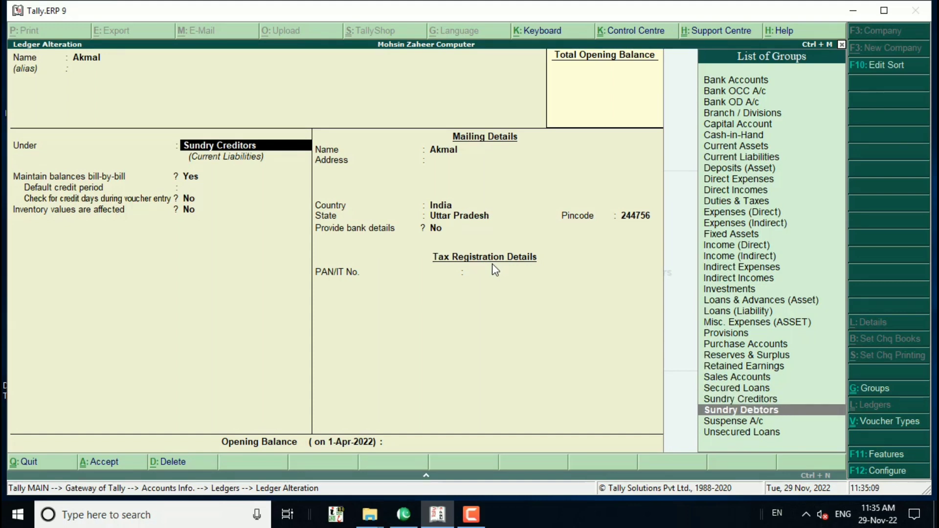
{"action": "key", "text": "Return"}
{"action": "key", "text": "Return"}
{"action": "key", "text": "Return"}
{"action": "key", "text": "Return"}
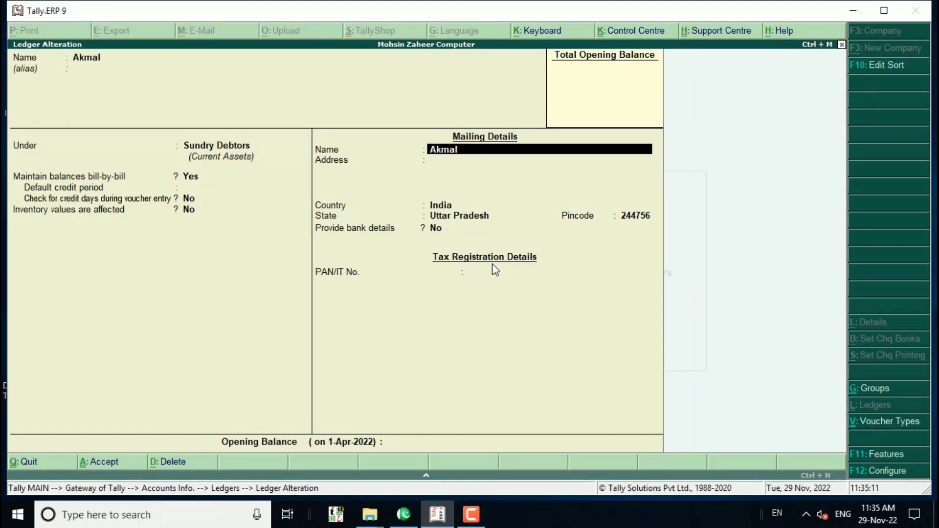
{"action": "key", "text": "Return"}
{"action": "key", "text": "Return"}
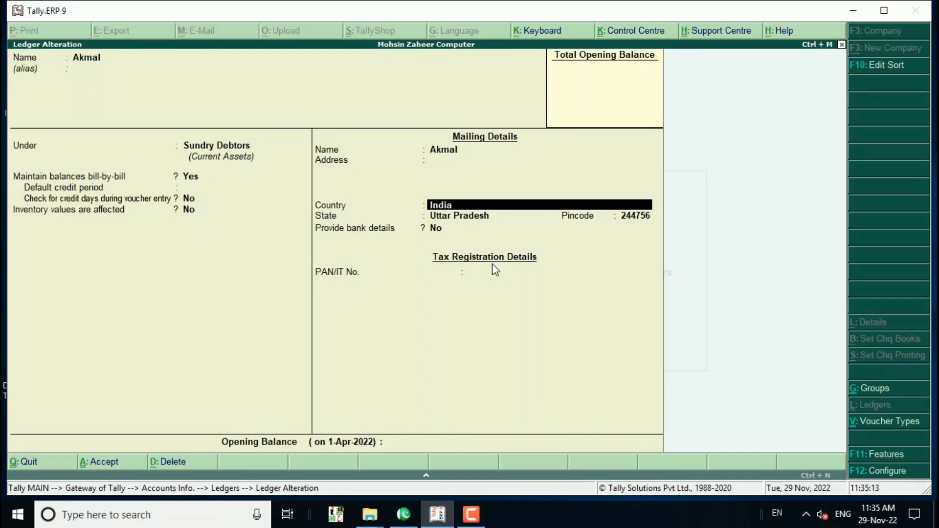
{"action": "key", "text": "ctrl+a"}
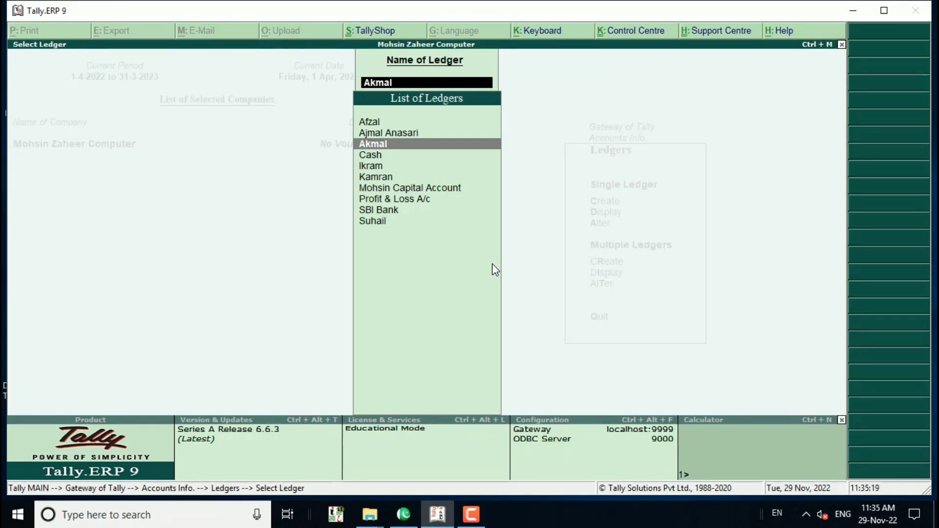
Go back to Gateway, then use Accounts Info > Ledgers > Display to list all ten ledgers
{"action": "key", "text": "BackSpace"}
{"action": "key", "text": "Escape"}
{"action": "key", "text": "Escape"}
{"action": "key", "text": "Escape"}
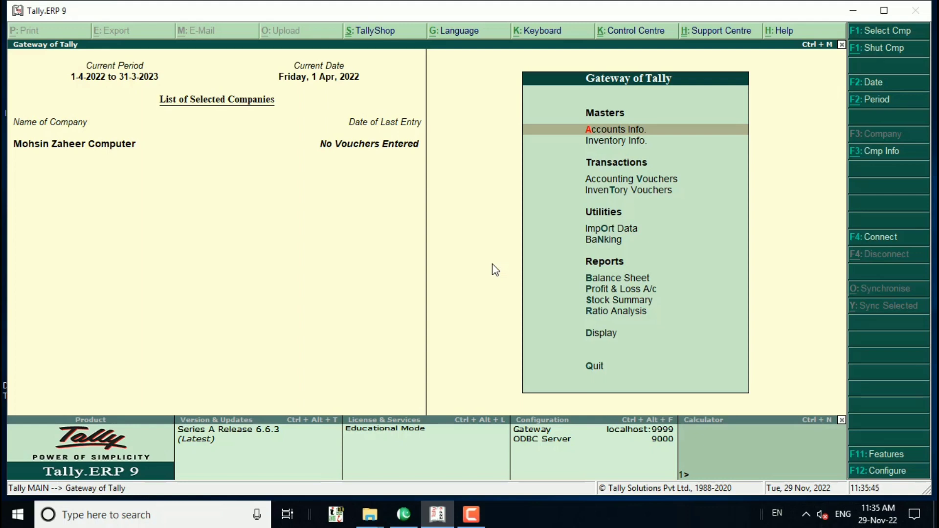
{"action": "key", "text": "Return"}
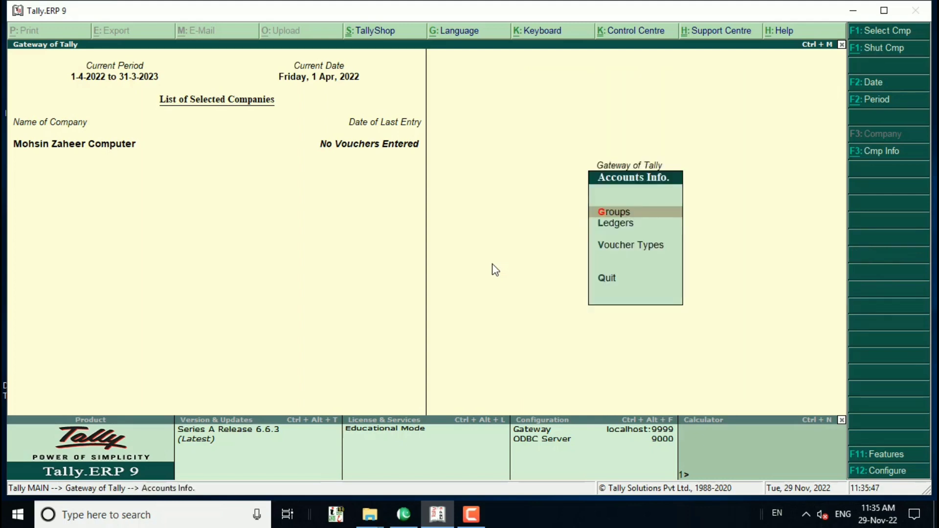
{"action": "key", "text": "l"}
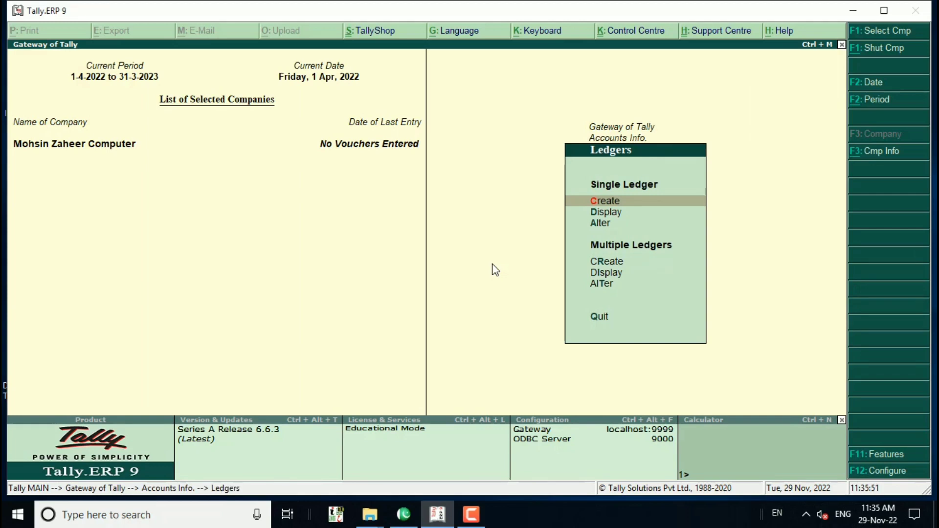
{"action": "key", "text": "Down"}
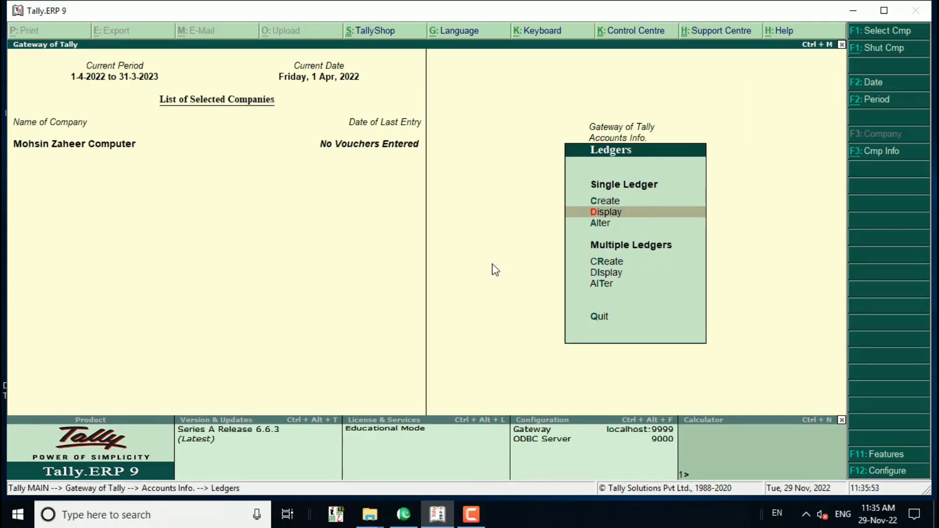
{"action": "key", "text": "Return"}
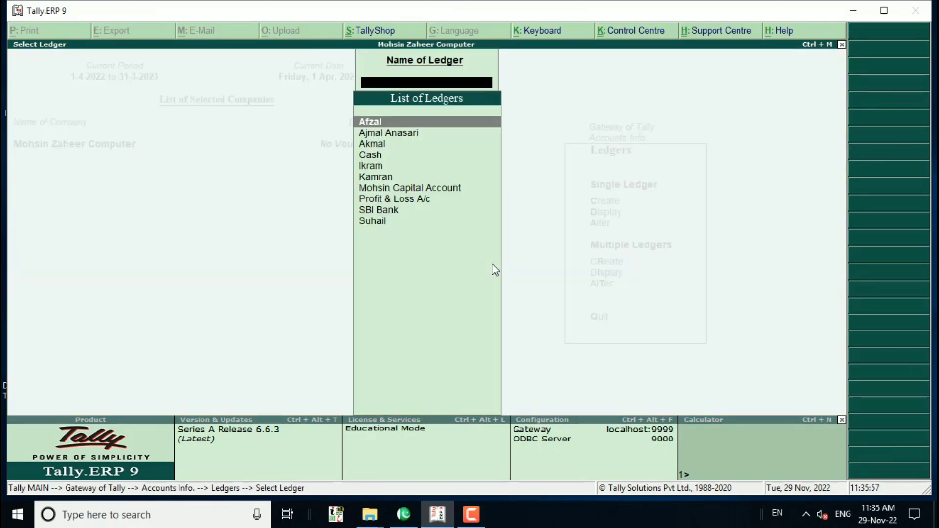
Open Akmal from the ledger list to confirm it now sits under Sundry Debtors
{"action": "key", "text": "Down"}
{"action": "key", "text": "Down"}
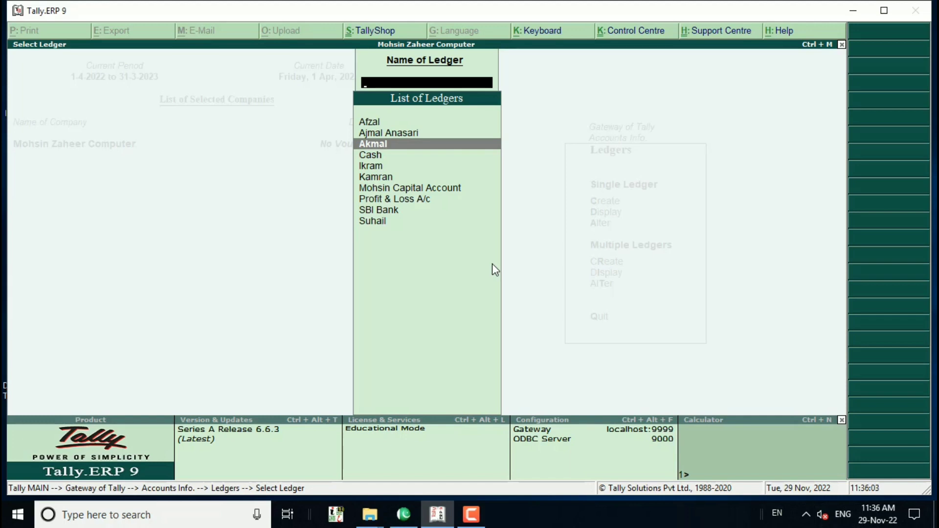
{"action": "key", "text": "Return"}
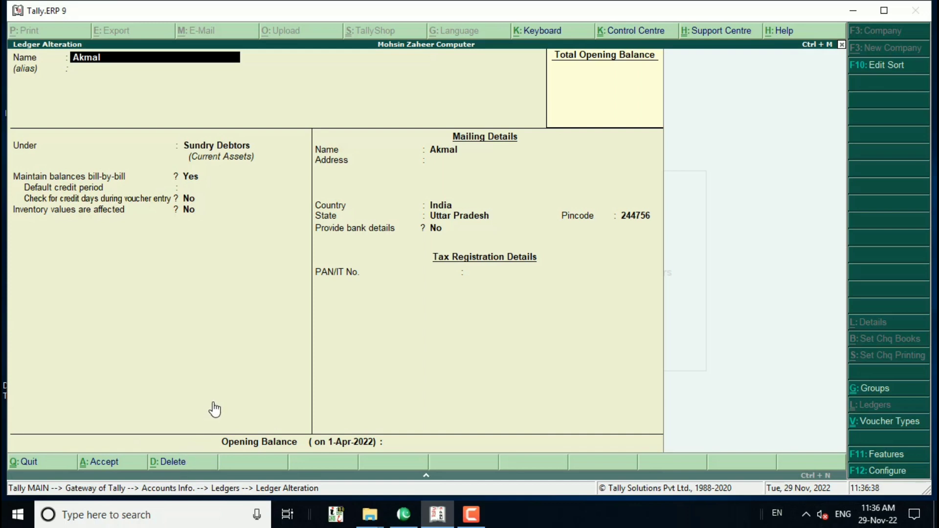
Delete the Akmal ledger with Alt+D, then select Afzal and delete it too
{"action": "key", "text": "alt+d"}
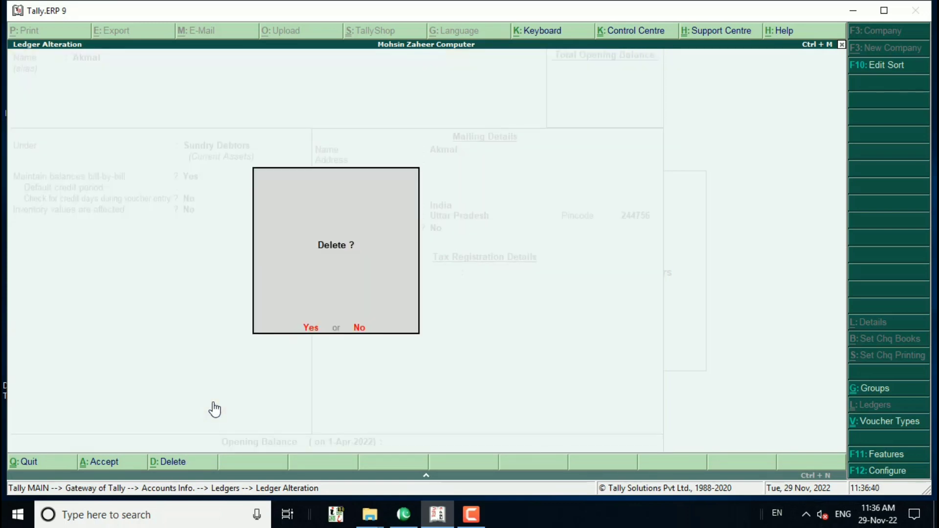
{"action": "key", "text": "y"}
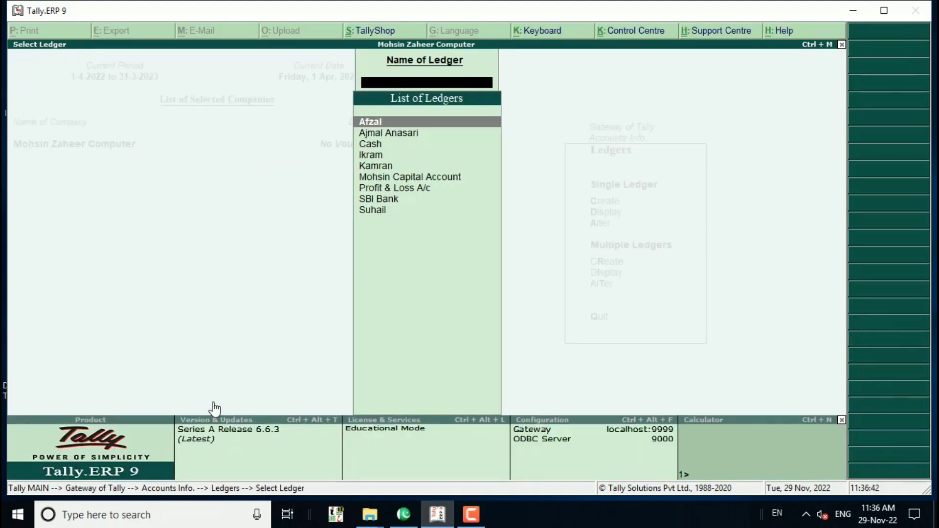
{"action": "key", "text": "Down"}
{"action": "key", "text": "Down"}
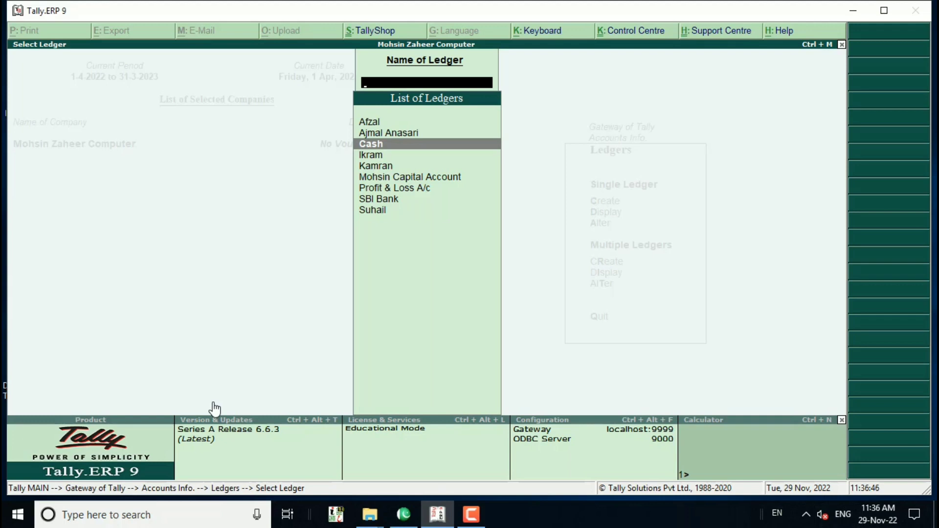
{"action": "key", "text": "Down"}
{"action": "key", "text": "Up"}
{"action": "key", "text": "Up"}
{"action": "key", "text": "Up"}
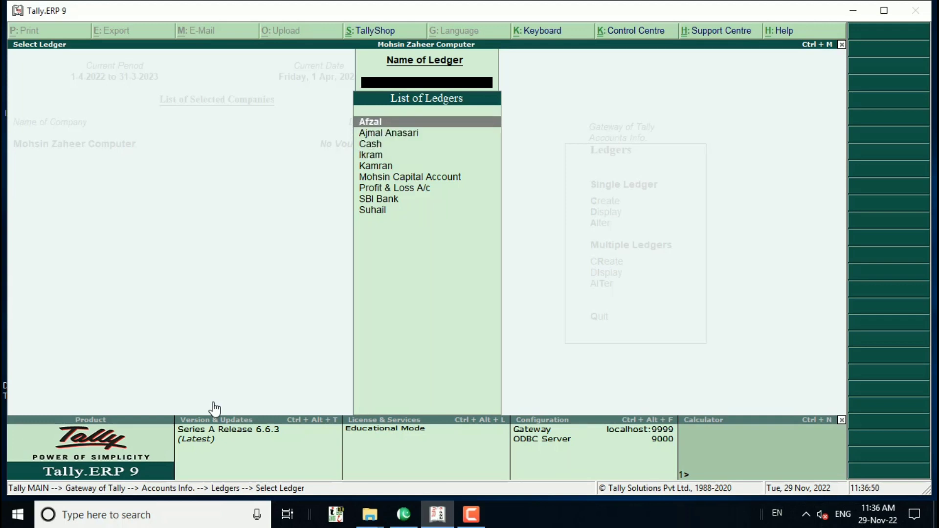
{"action": "key", "text": "Return"}
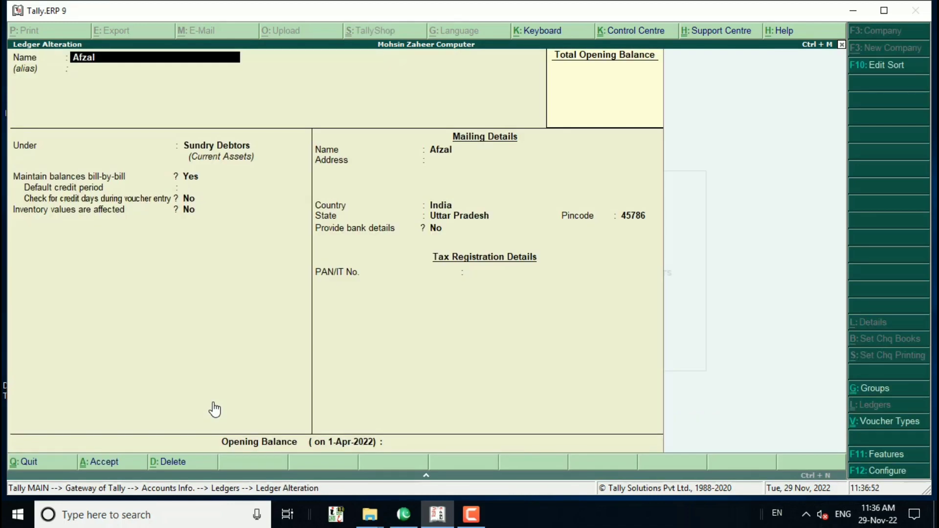
{"action": "key", "text": "alt+d"}
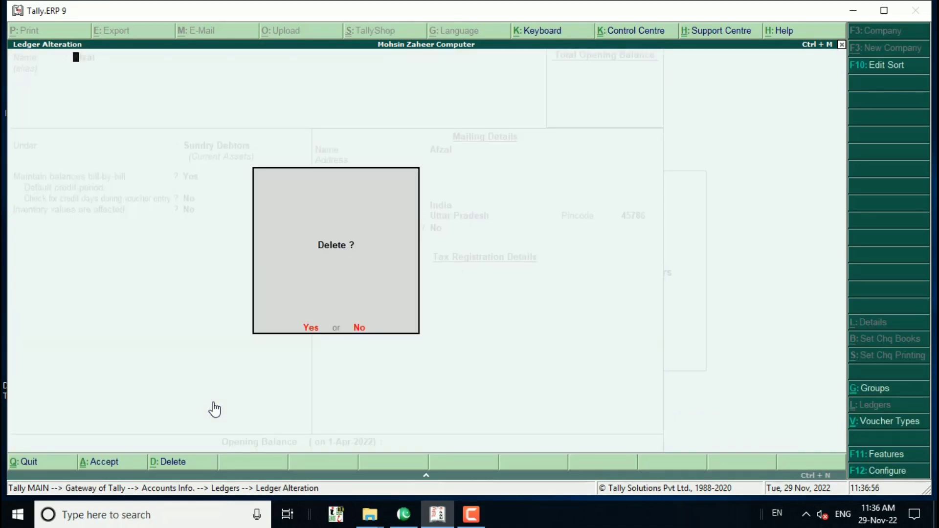
{"action": "key", "text": "Return"}
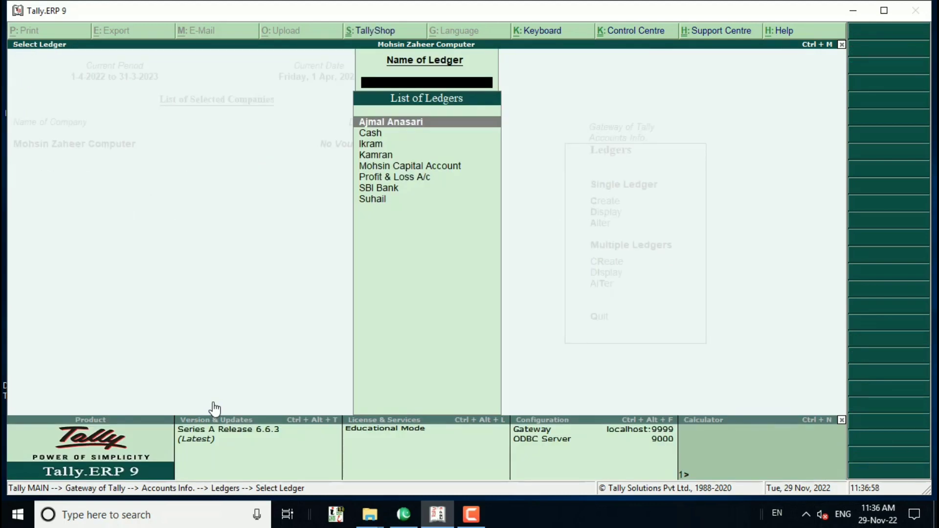
Escape out of the ledger list and Ledgers menu back to Gateway of Tally
{"action": "key", "text": "Escape"}
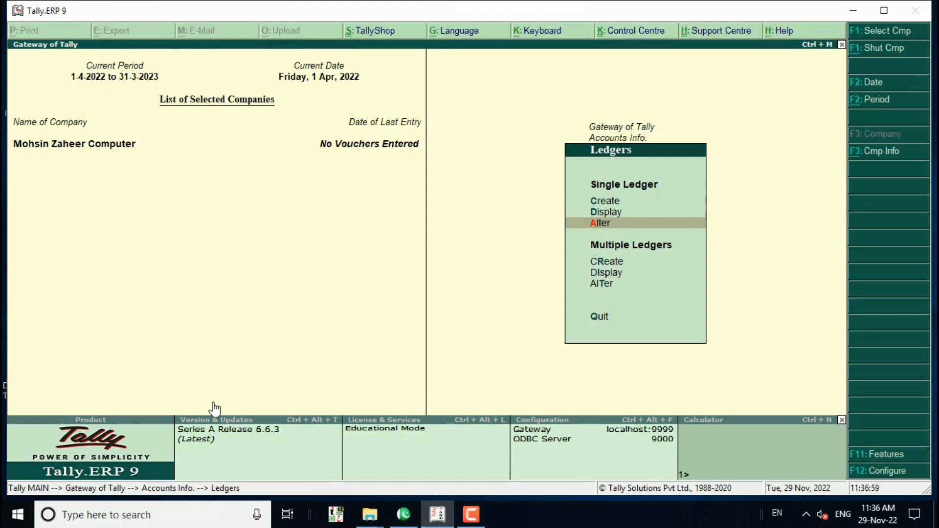
{"action": "key", "text": "Escape"}
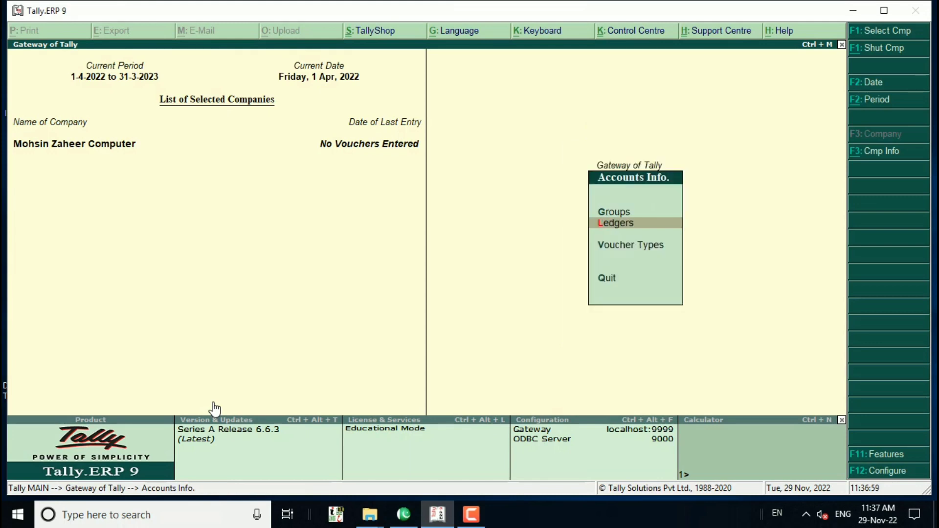
{"action": "key", "text": "Escape"}
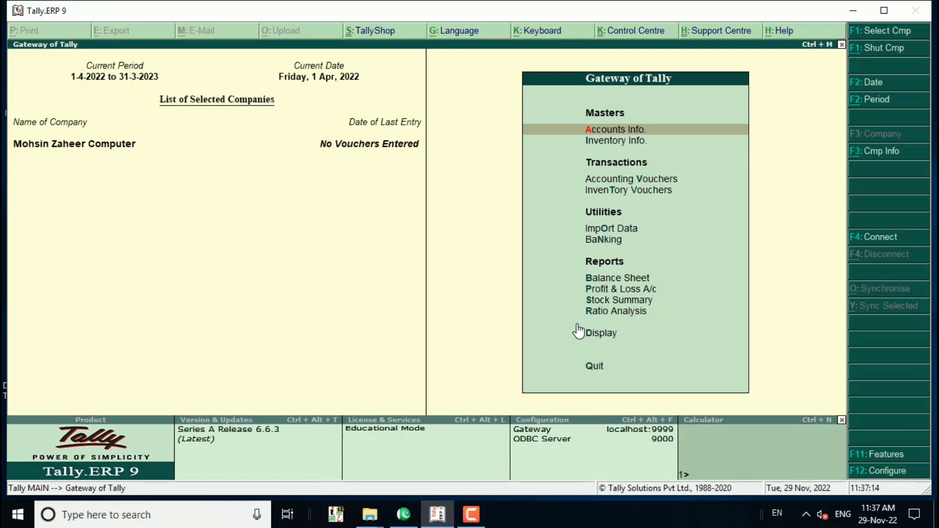
{"action": "left_click_drag", "start_coordinate": [577, 324], "coordinate": [632, 346]}
{"action": "key", "text": "Escape"}
{"action": "key", "text": "Down"}
{"action": "key", "text": "Down"}
{"action": "key", "text": "Down"}
{"action": "key", "text": "Down"}
{"action": "key", "text": "Down"}
{"action": "key", "text": "Down"}
{"action": "key", "text": "Down"}
{"action": "key", "text": "Down"}
{"action": "key", "text": "Down"}
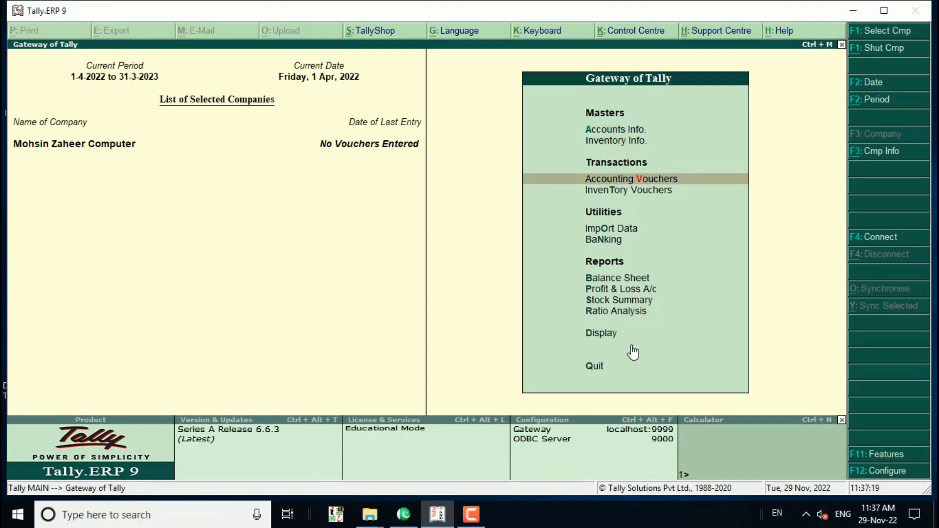
Open Display > List of Accounts and confirm 28 groups and 8 ledgers, with Kamran and Suhail under Sundry Debtors
{"action": "key", "text": "Down"}
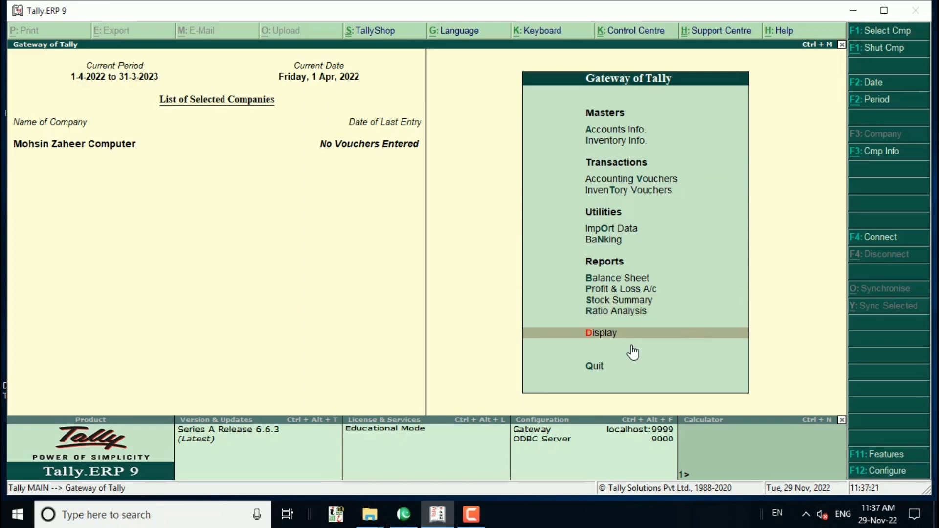
{"action": "key", "text": "Return"}
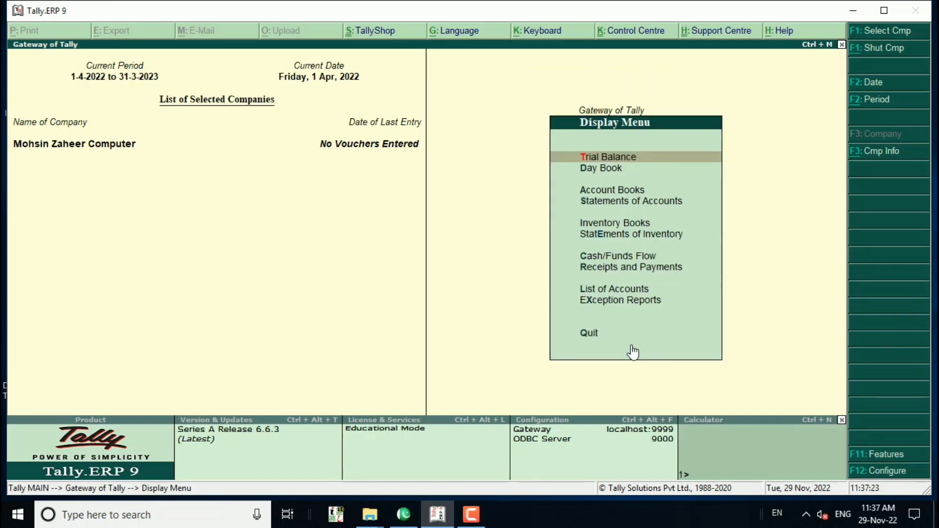
{"action": "key", "text": "Down"}
{"action": "key", "text": "Down"}
{"action": "key", "text": "Down"}
{"action": "key", "text": "Down"}
{"action": "key", "text": "Down"}
{"action": "key", "text": "Down"}
{"action": "key", "text": "Down"}
{"action": "key", "text": "Down"}
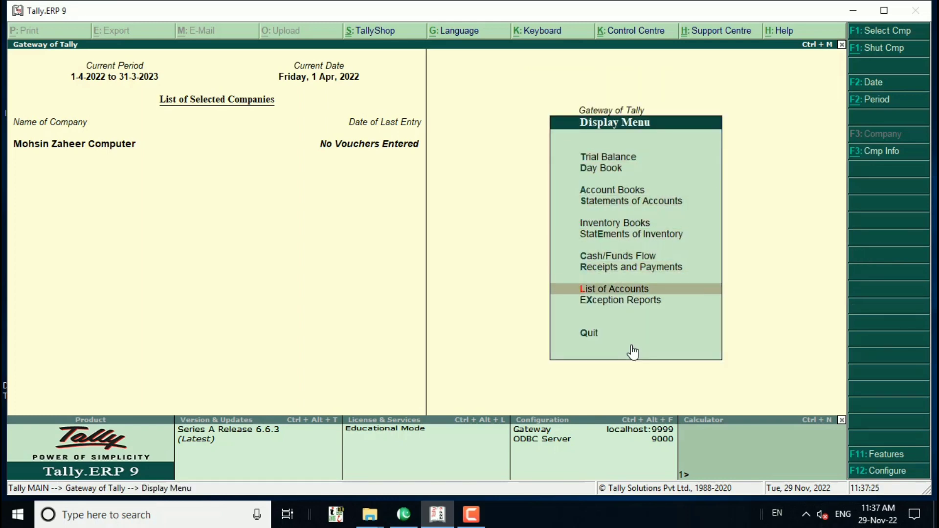
{"action": "key", "text": "Up"}
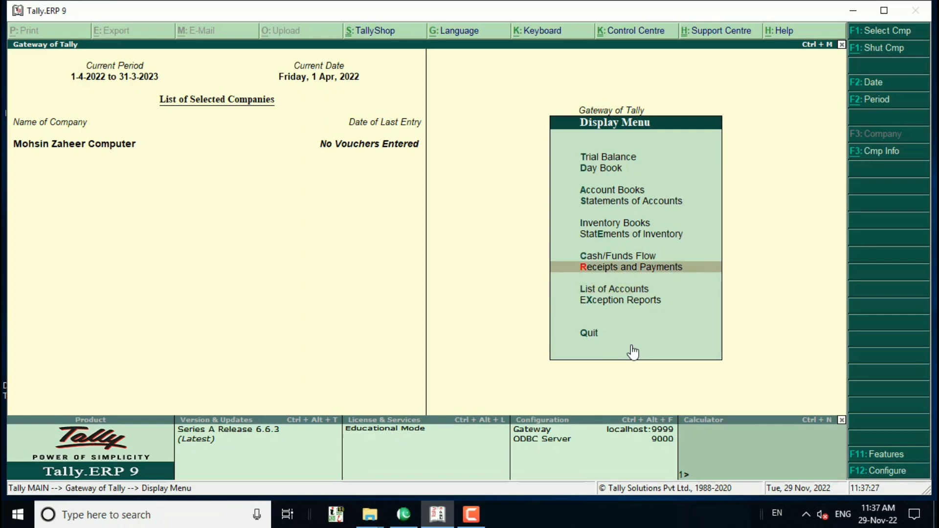
{"action": "key", "text": "Down"}
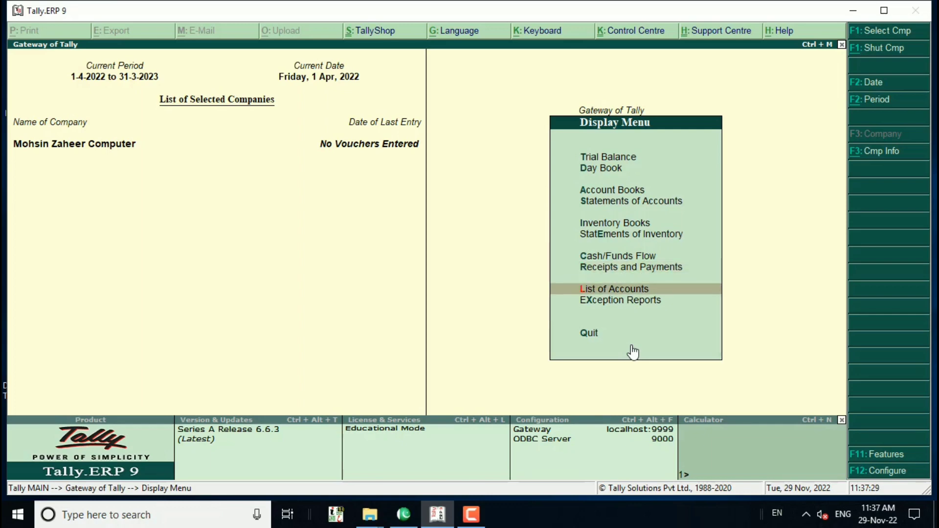
{"action": "key", "text": "Return"}
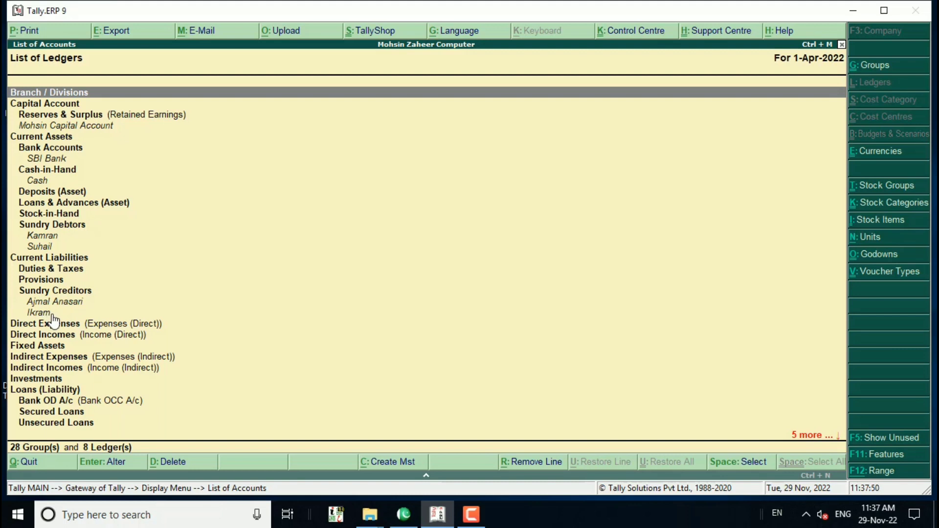
{"action": "key", "text": "Escape"}
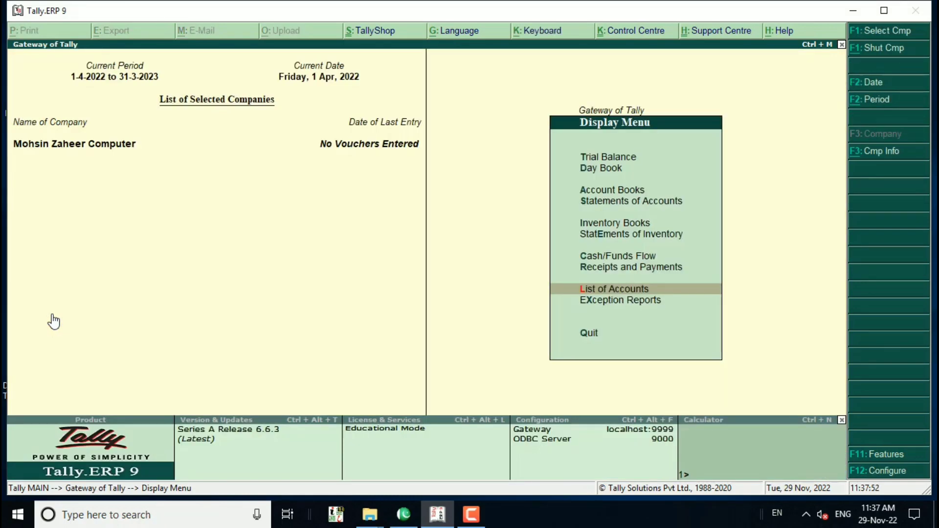
Leave the Display Menu and decline the Quit prompt to return to Gateway of Tally
{"action": "key", "text": "Escape"}
{"action": "key", "text": "Escape"}
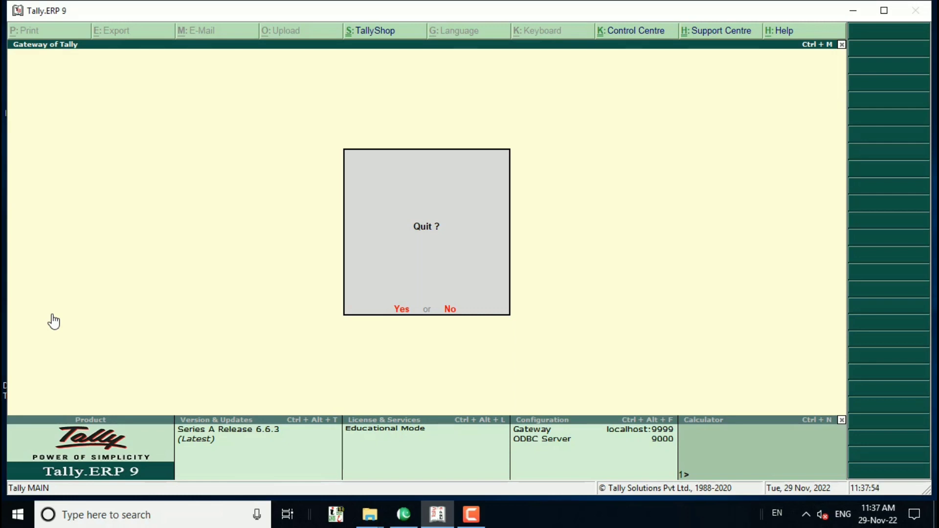
{"action": "key", "text": "n"}
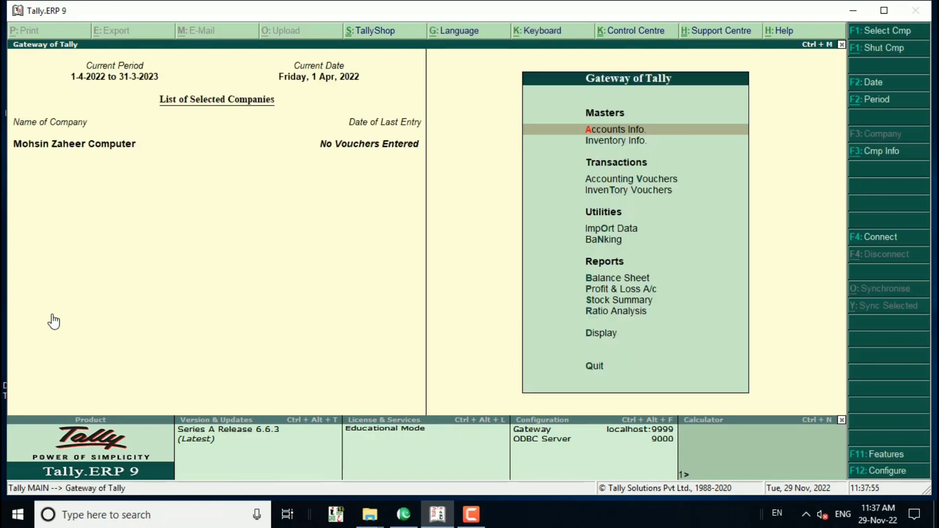